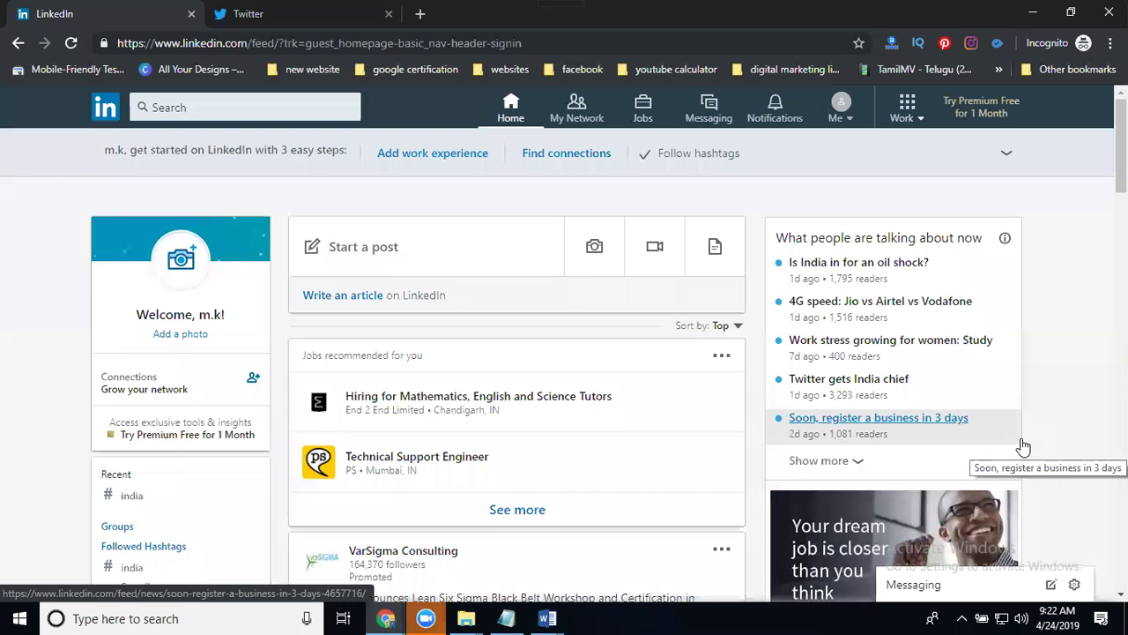
Open Settings & Privacy from the Me menu and find Twitter settings under Partners and services, shown not connected
click(853, 126)
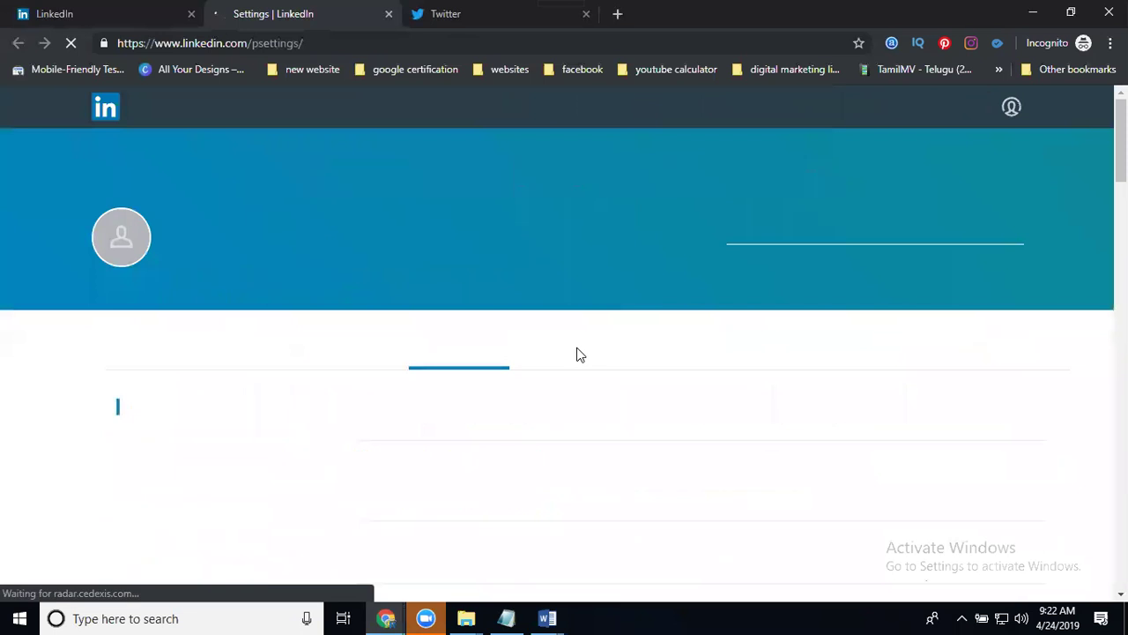
scroll(599, 404, down, 4)
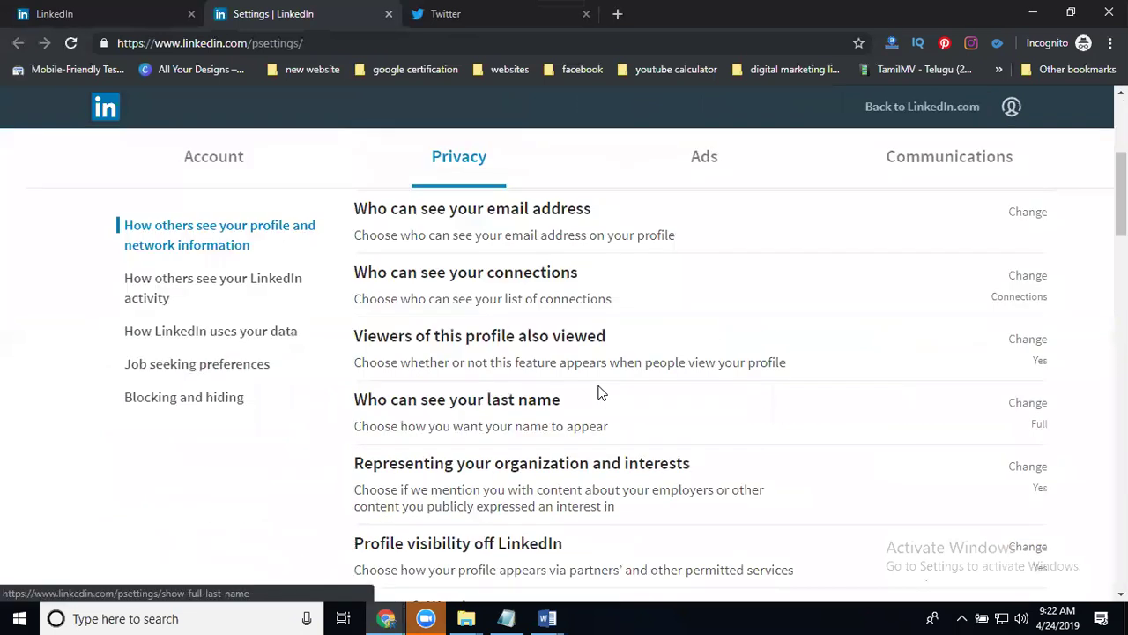
scroll(592, 381, down, 3)
scroll(592, 379, down, 4)
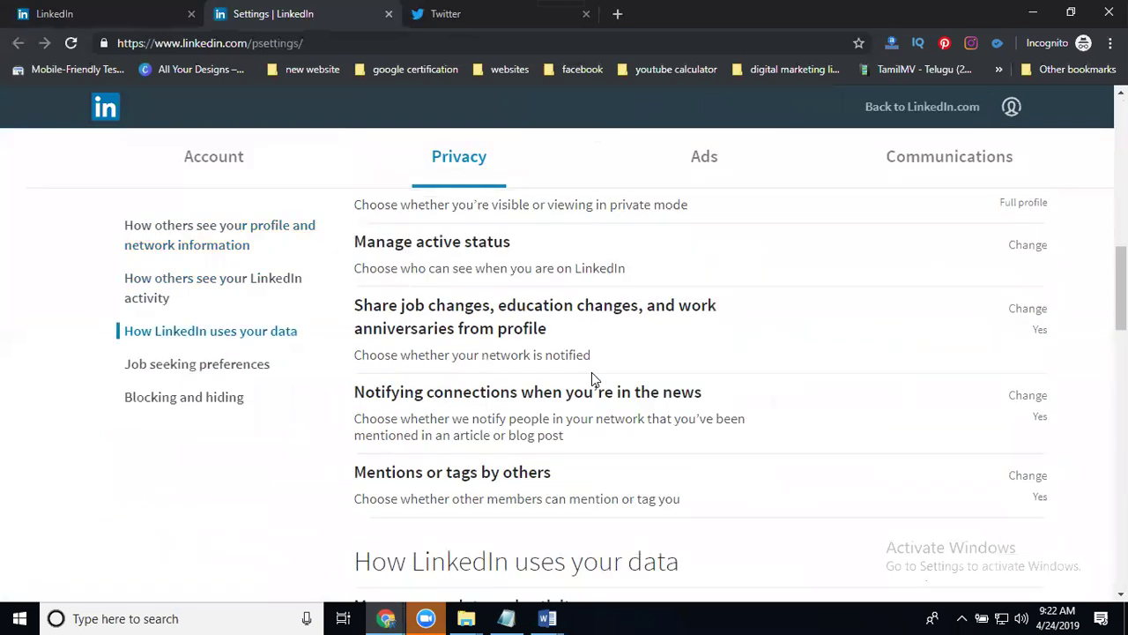
scroll(592, 377, down, 5)
scroll(592, 376, down, 2)
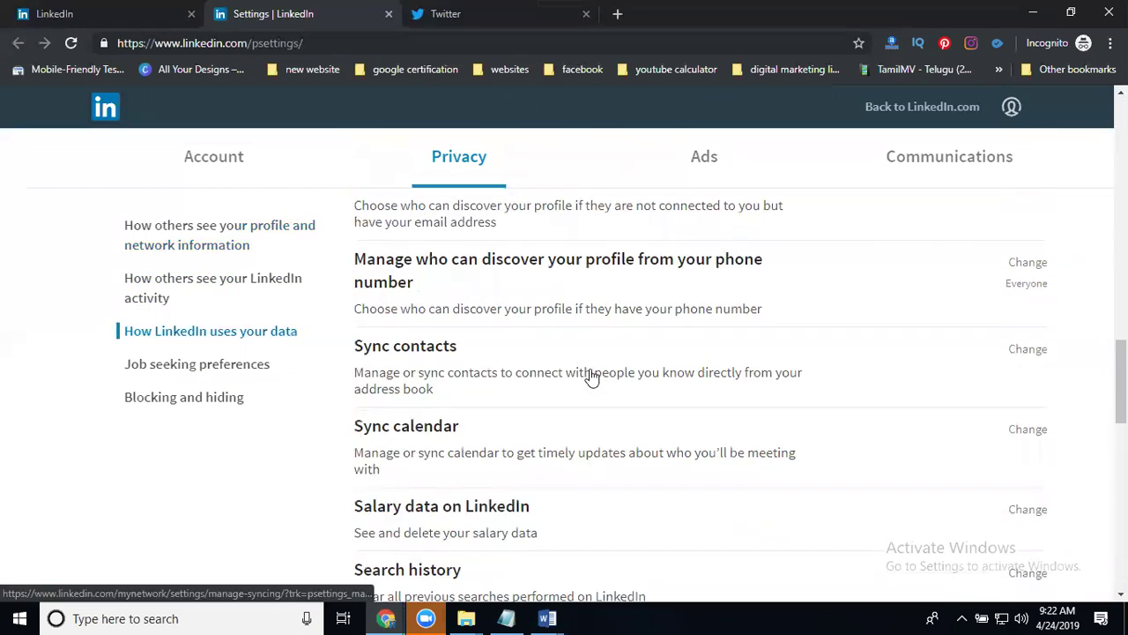
scroll(592, 377, down, 3)
scroll(592, 377, down, 3)
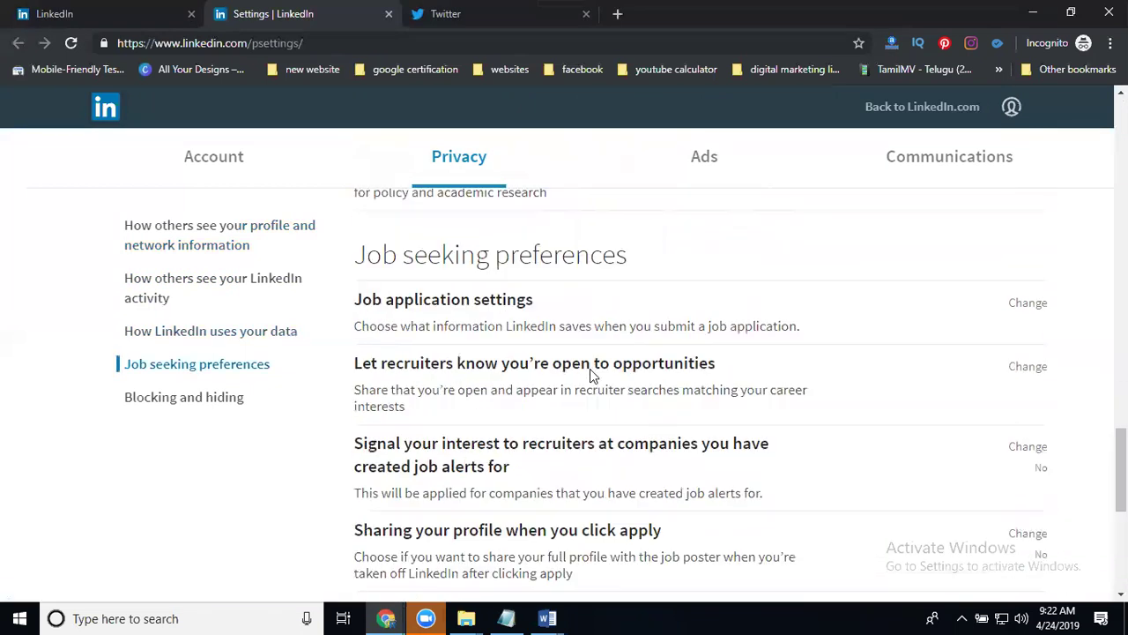
scroll(592, 377, down, 3)
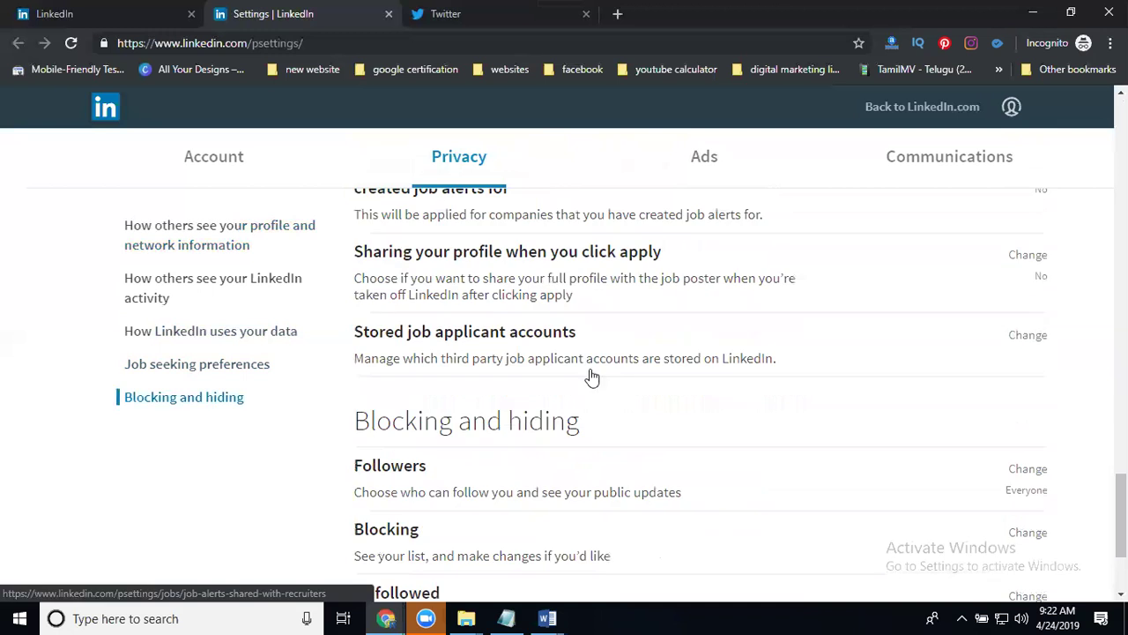
scroll(593, 377, down, 2)
scroll(592, 377, up, 4)
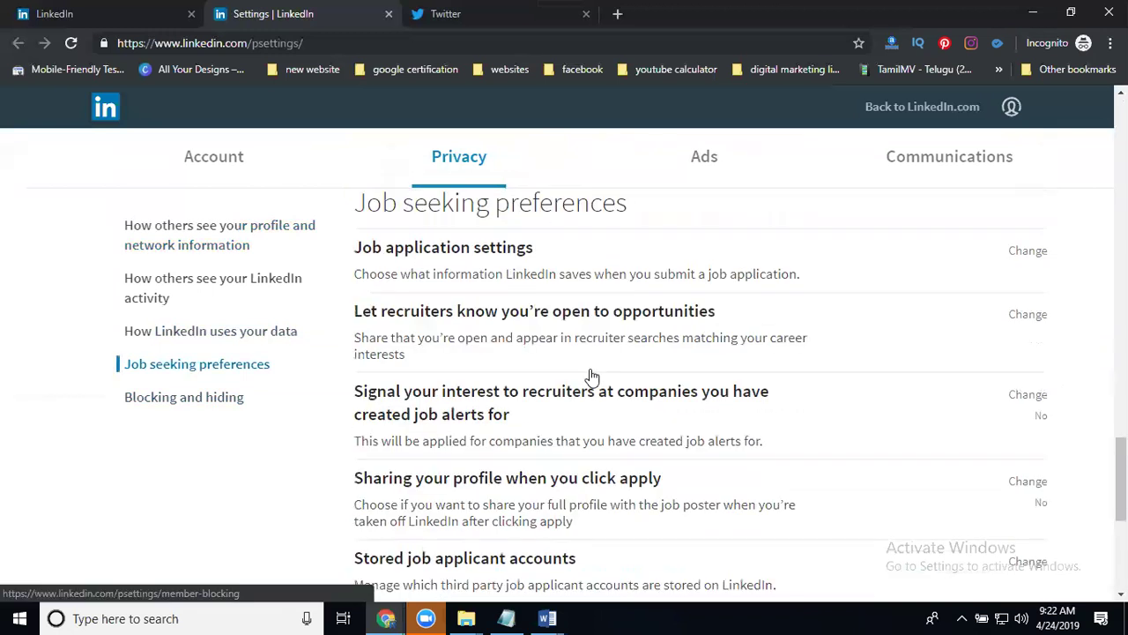
scroll(592, 377, up, 5)
scroll(593, 378, up, 4)
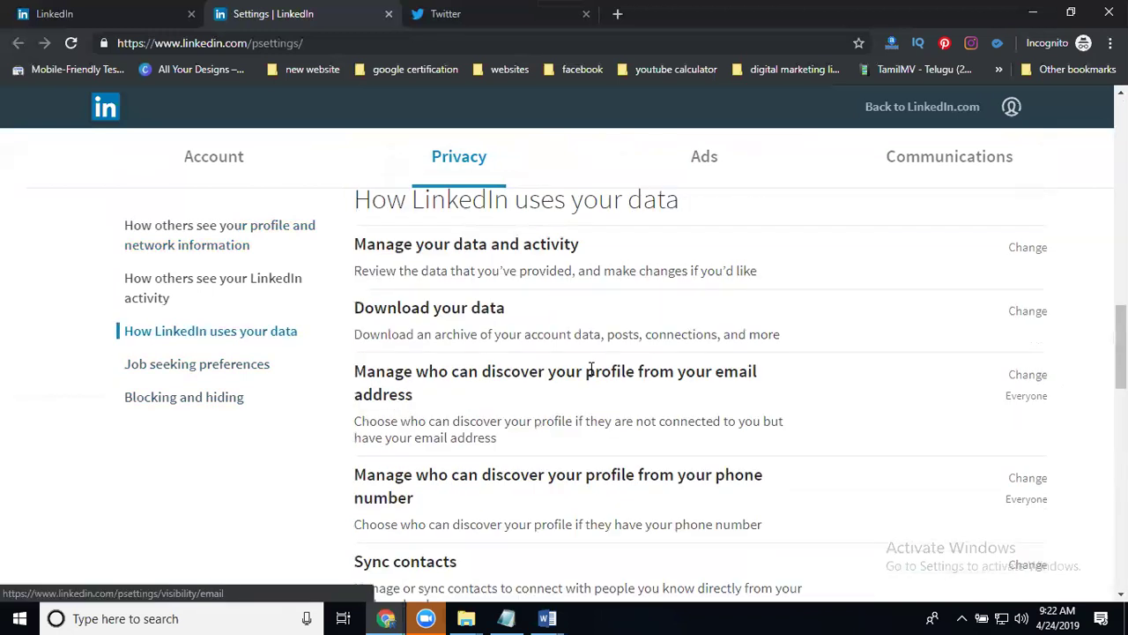
scroll(592, 378, up, 3)
scroll(592, 376, up, 3)
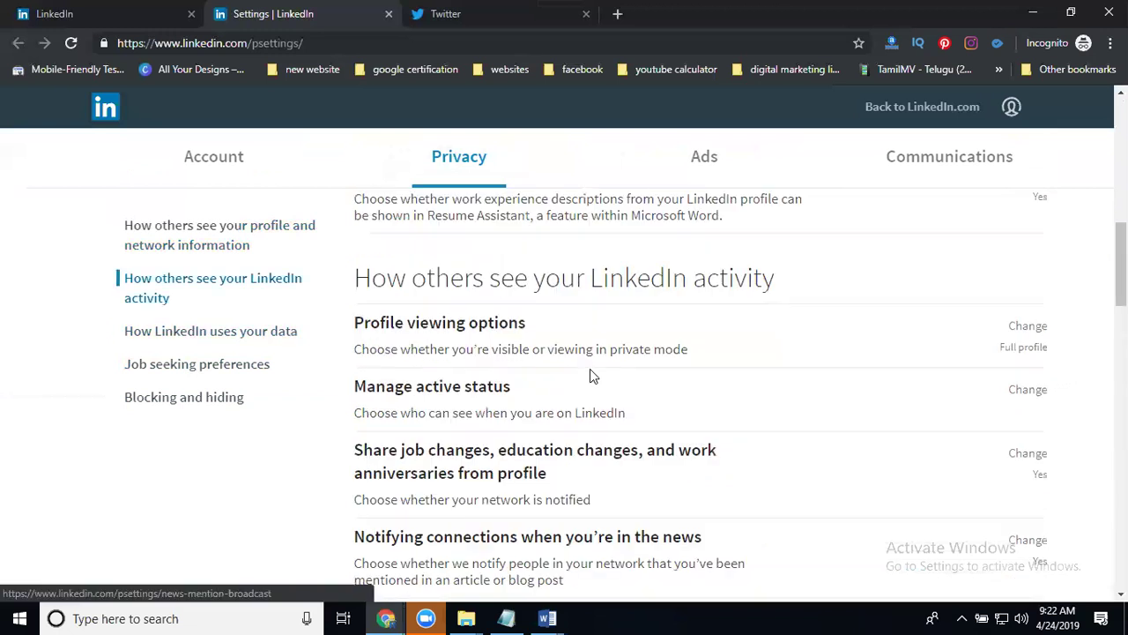
scroll(591, 376, up, 4)
scroll(592, 377, up, 3)
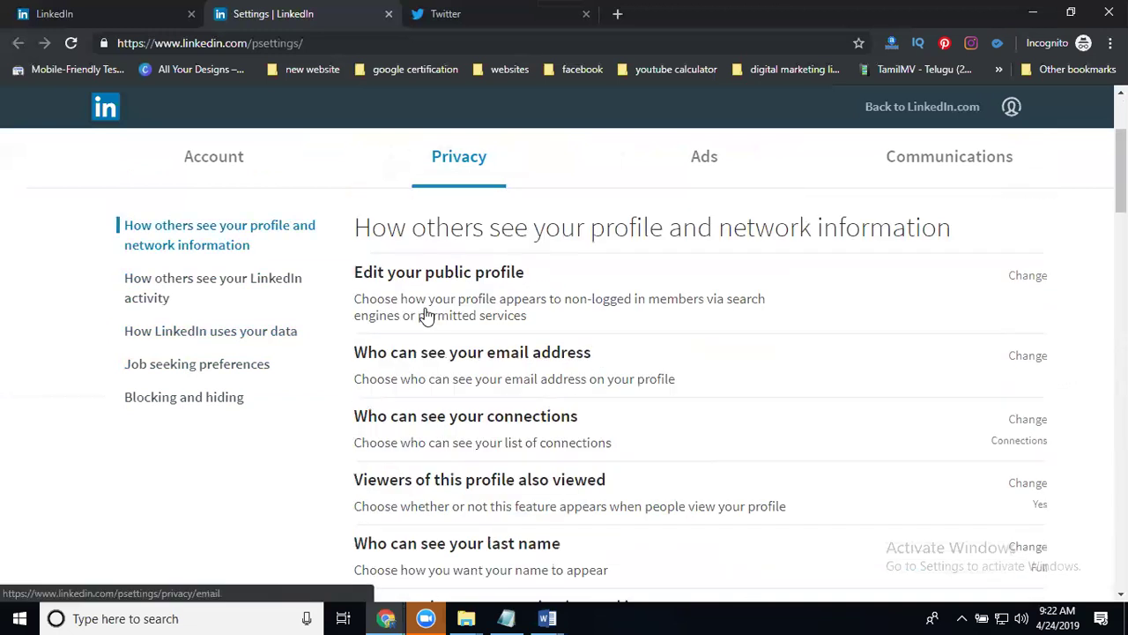
scroll(235, 327, up, 2)
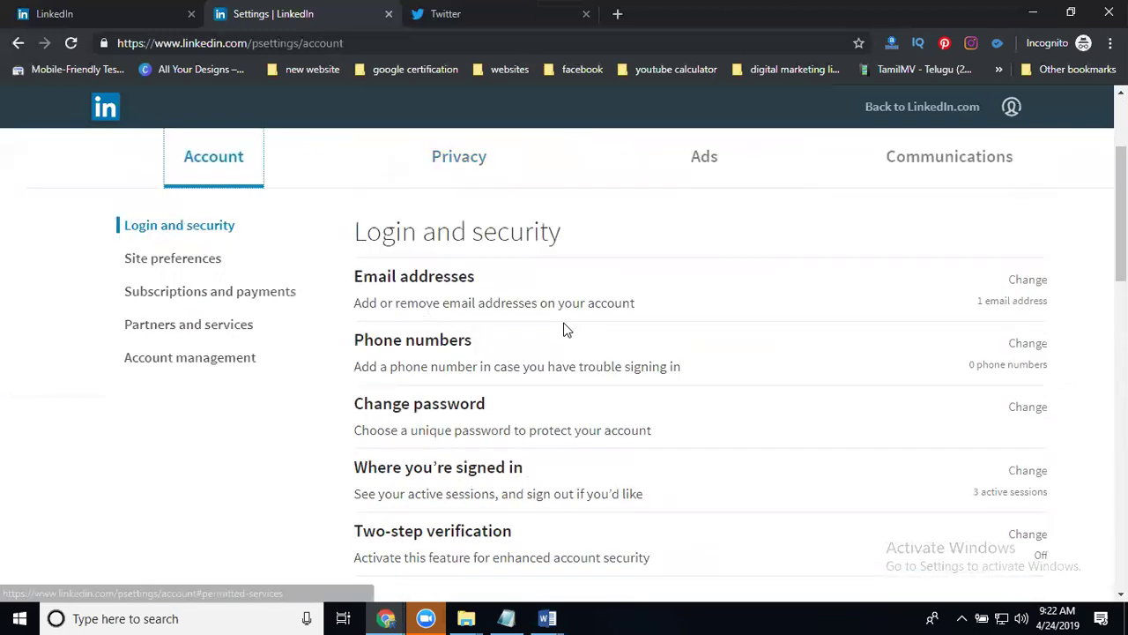
scroll(569, 339, down, 2)
scroll(568, 339, down, 3)
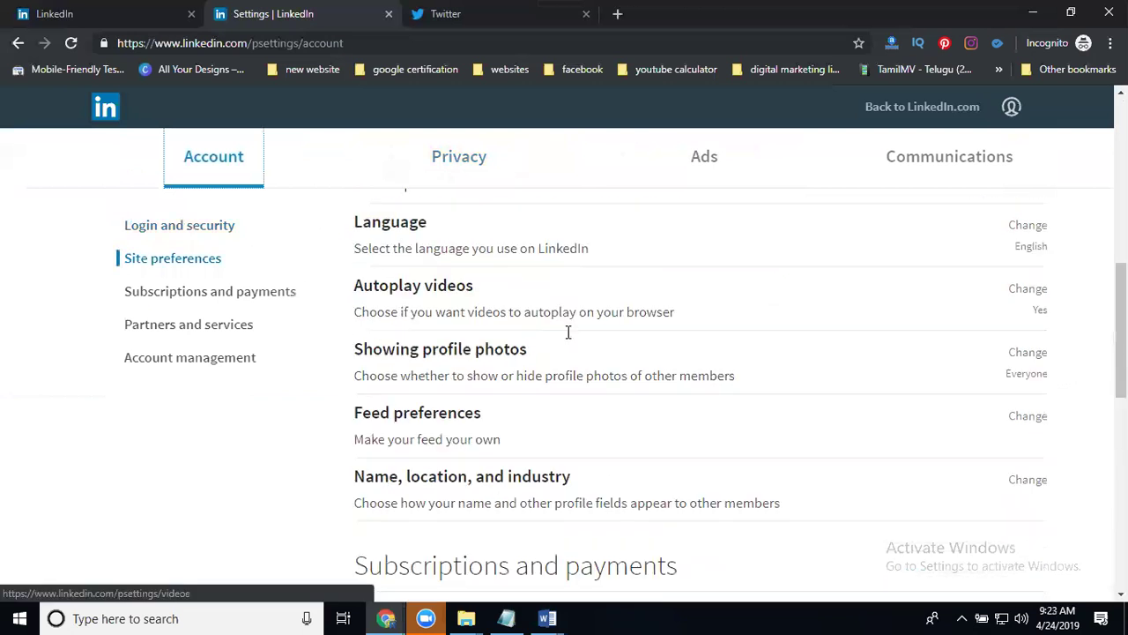
scroll(567, 332, down, 4)
scroll(567, 330, down, 3)
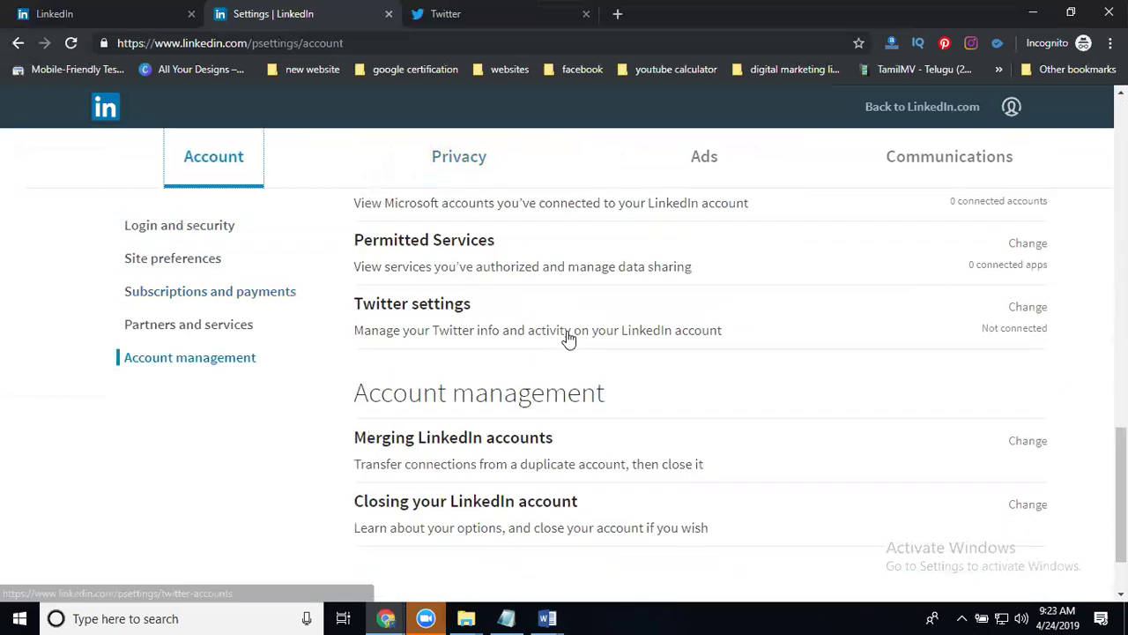
scroll(569, 339, down, 1)
scroll(448, 382, up, 2)
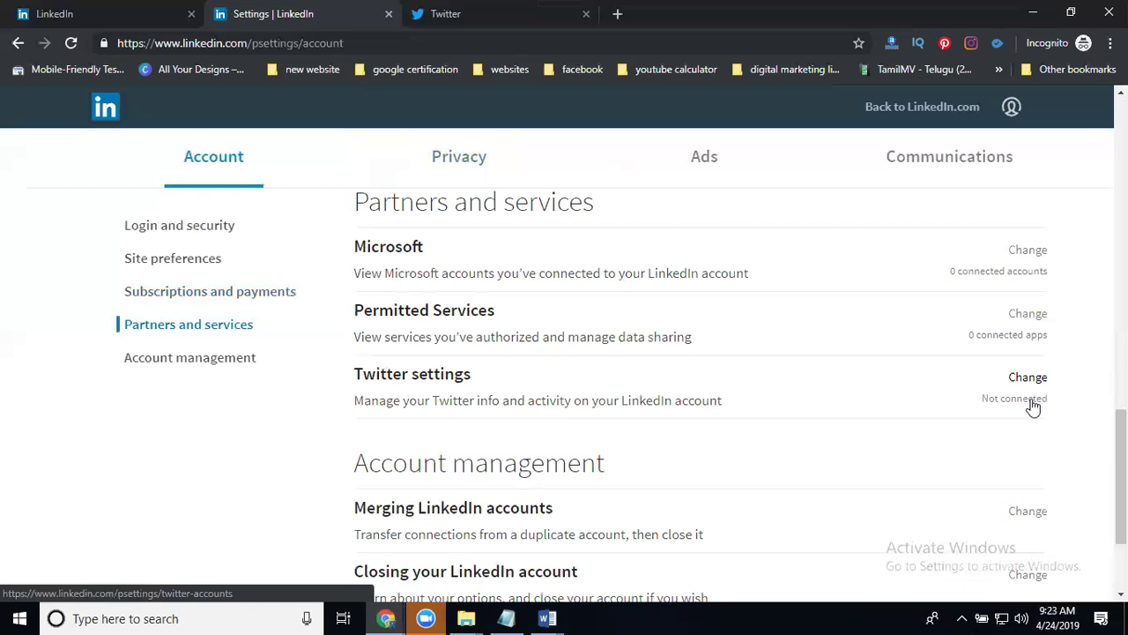
Start adding a Twitter account, leave the password prompt unfilled, and return to the LinkedIn home feed
click(1027, 377)
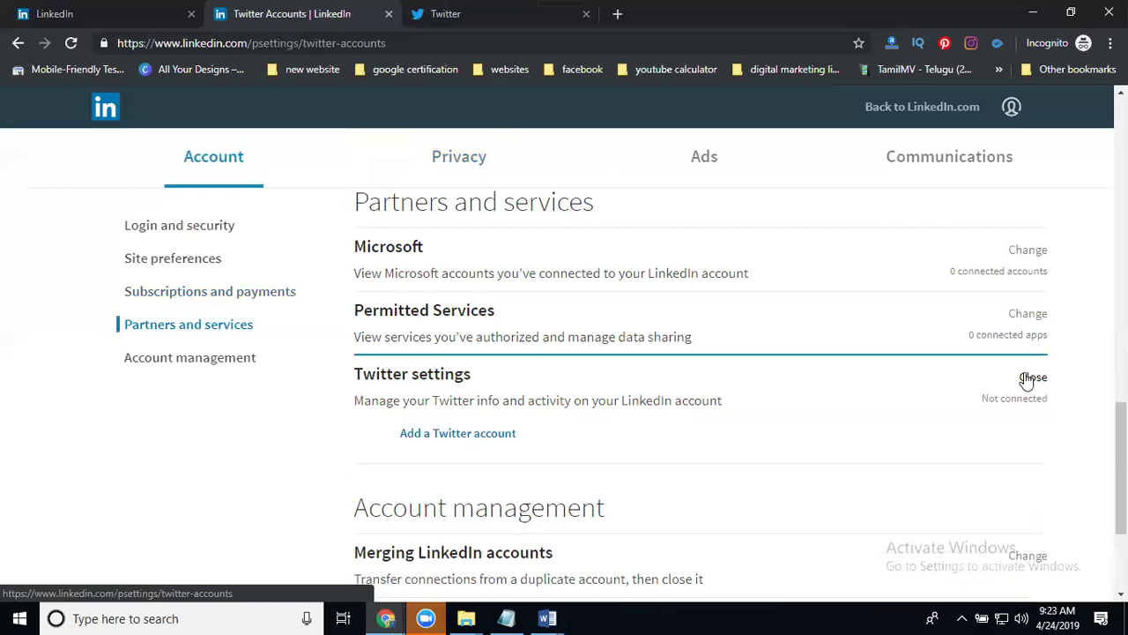
click(479, 435)
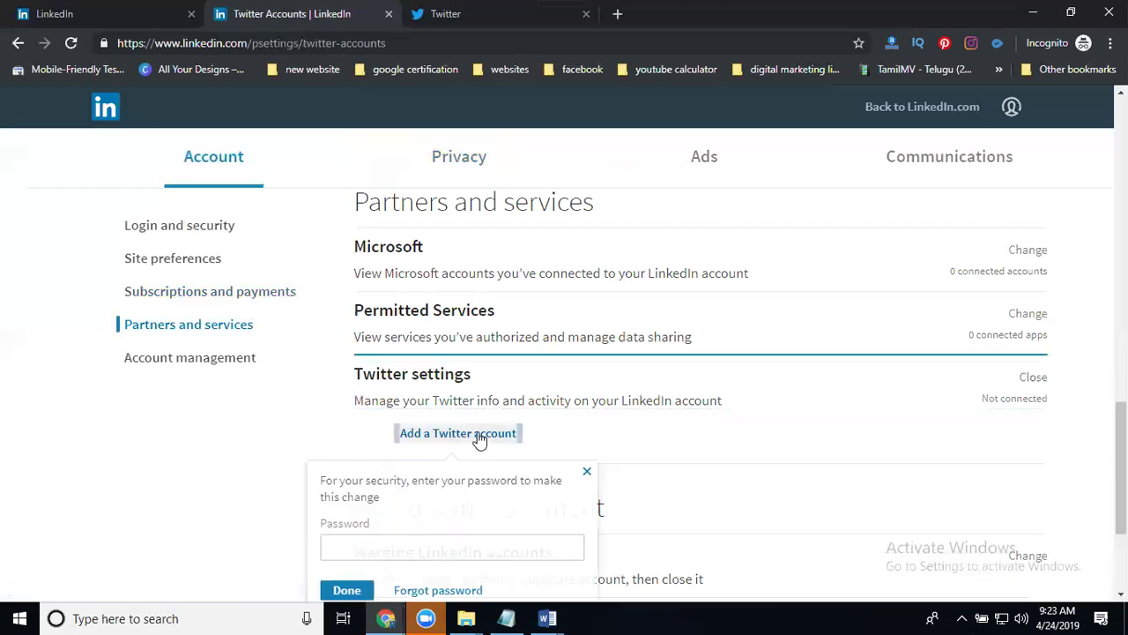
scroll(414, 464, down, 1)
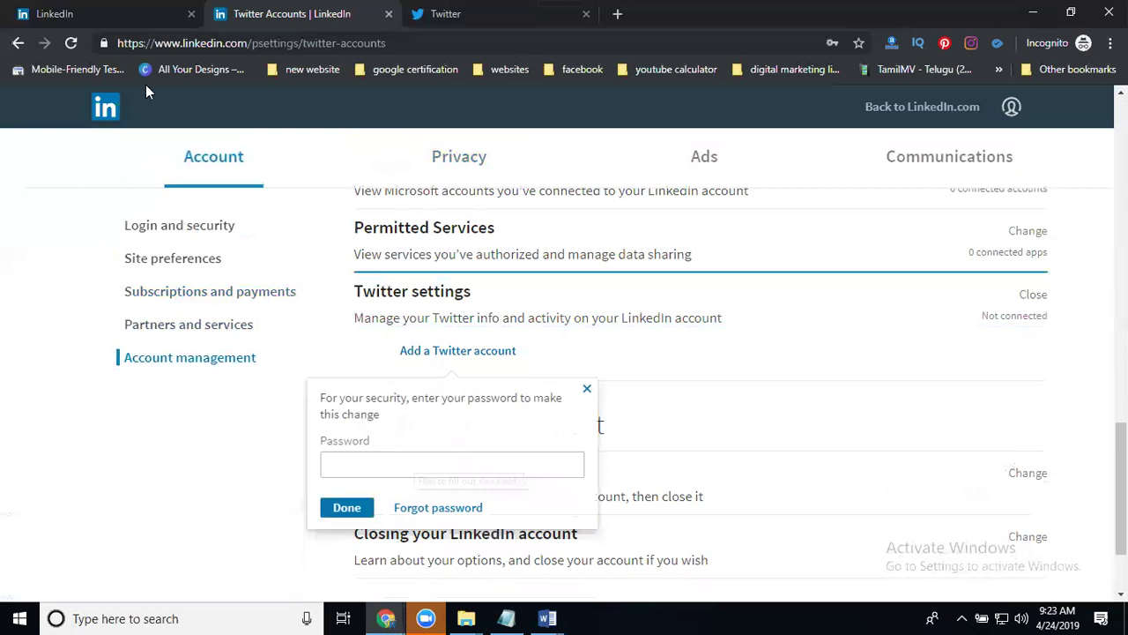
click(93, 16)
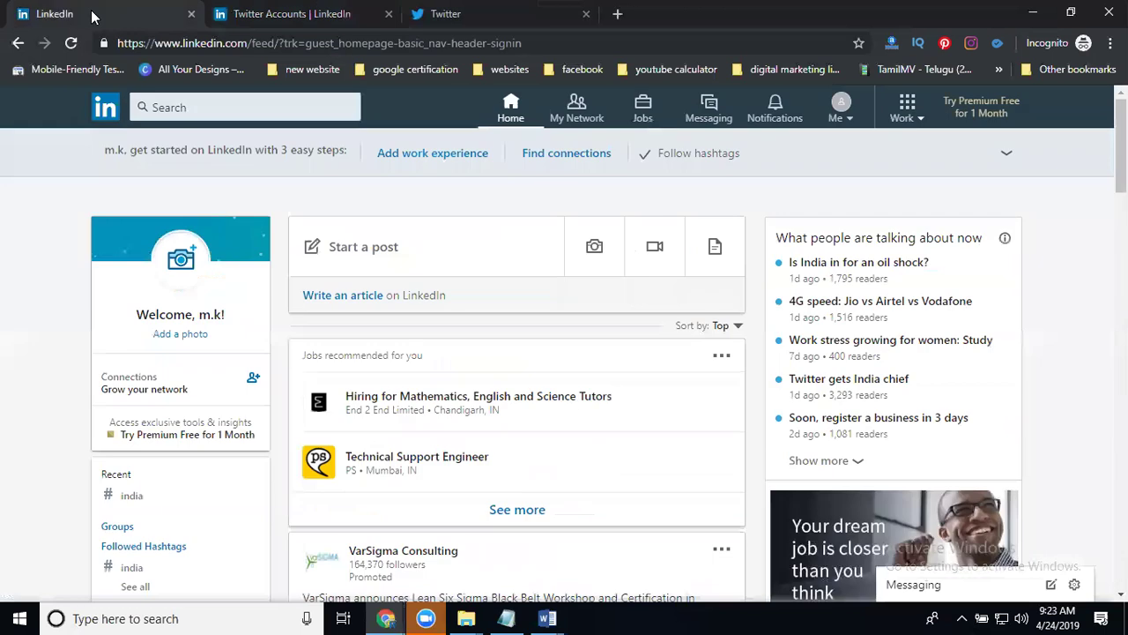
Set a new post's audience to Anyone + Twitter, authorizing the LinkedIn app on Twitter
click(365, 248)
click(507, 292)
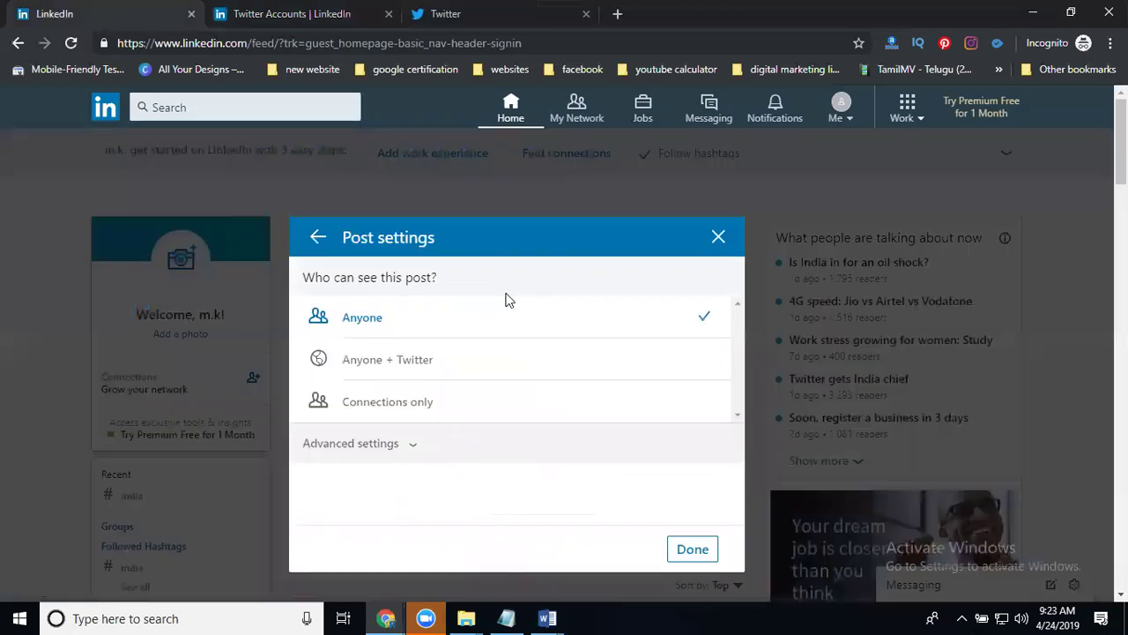
click(401, 375)
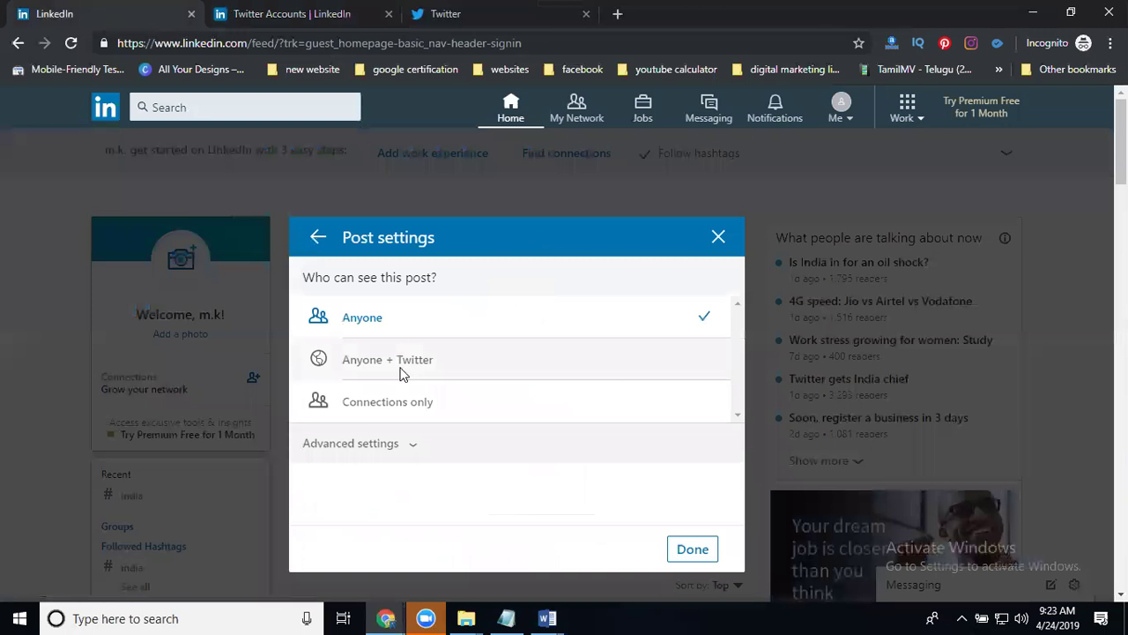
click(401, 375)
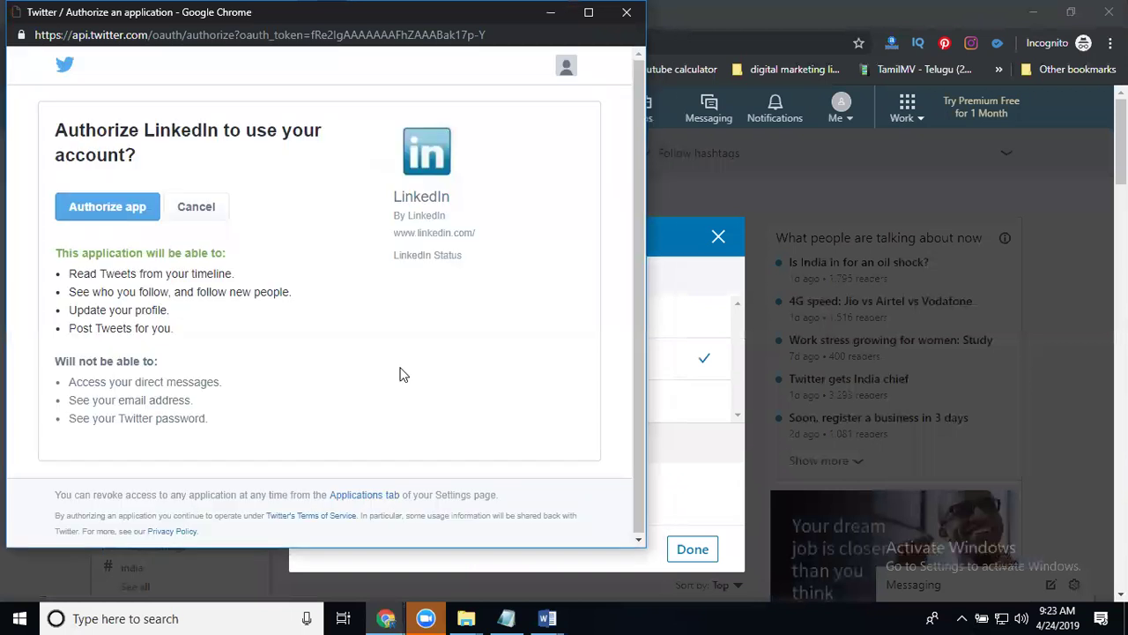
click(112, 208)
click(112, 209)
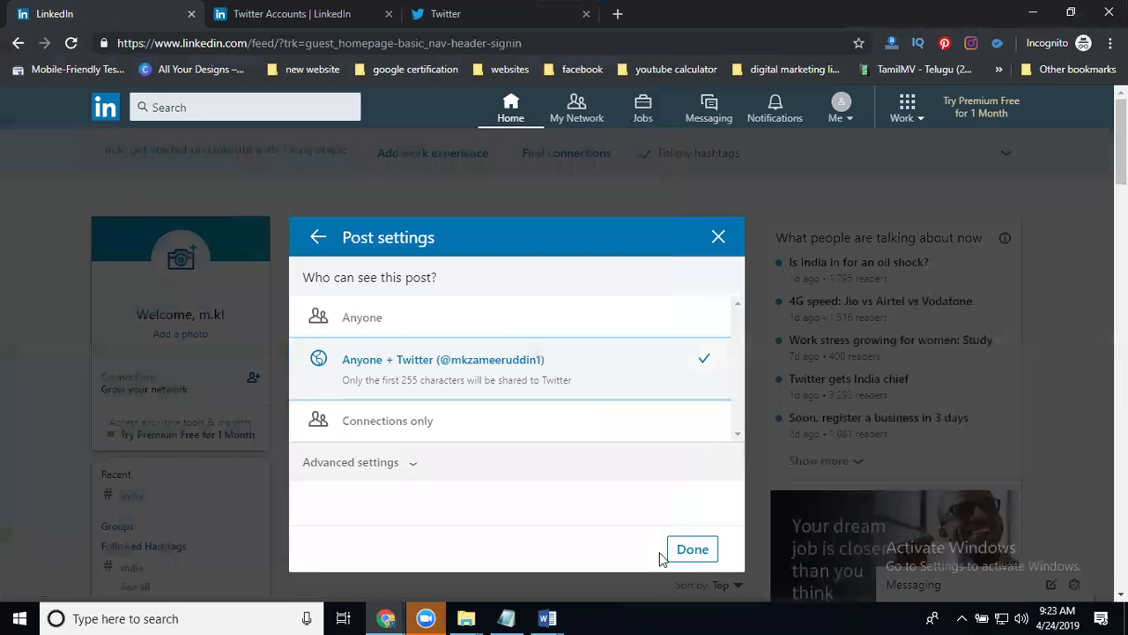
click(692, 549)
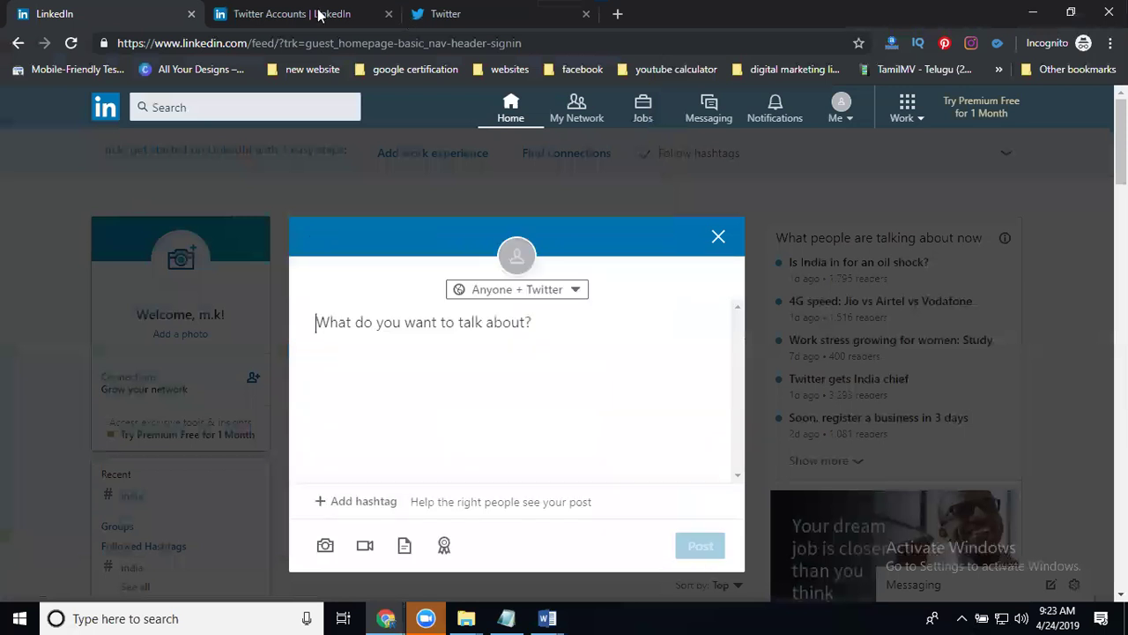
key(ctrl+Tab)
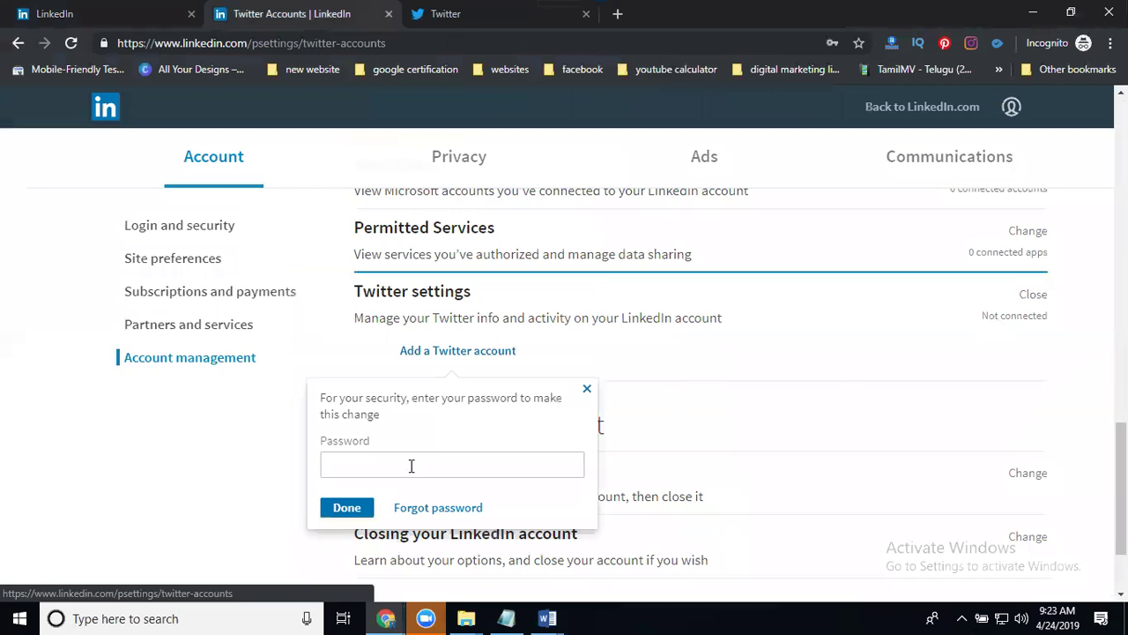
Expand the Account settings' Twitter settings to show the linked Twitter account as Primary, shown on profile
click(45, 18)
click(841, 111)
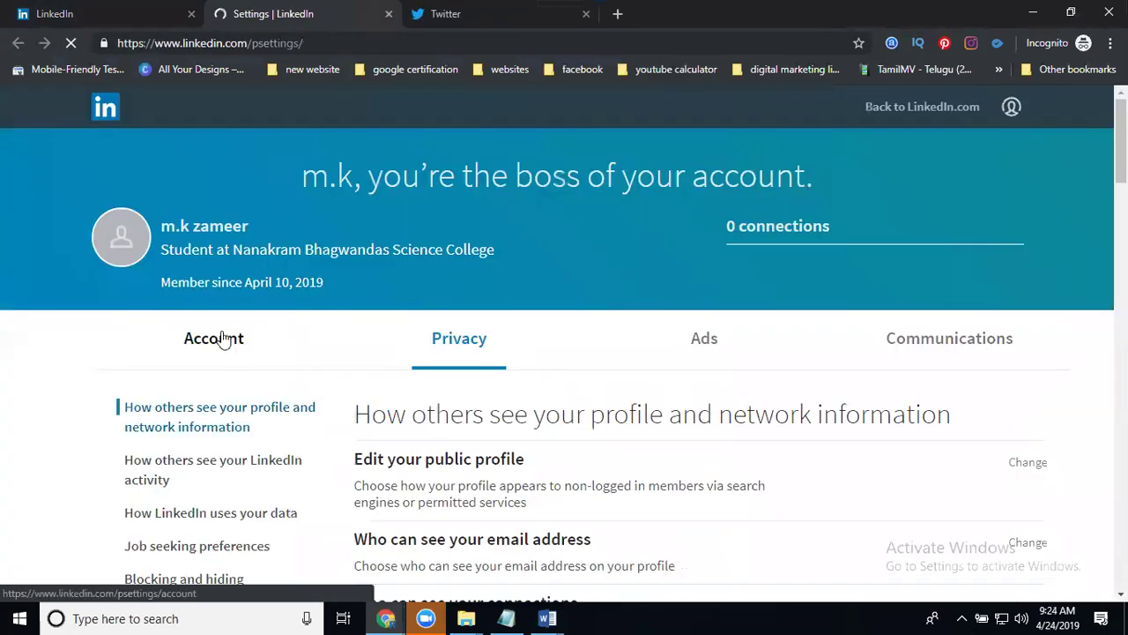
click(223, 339)
scroll(415, 282, down, 2)
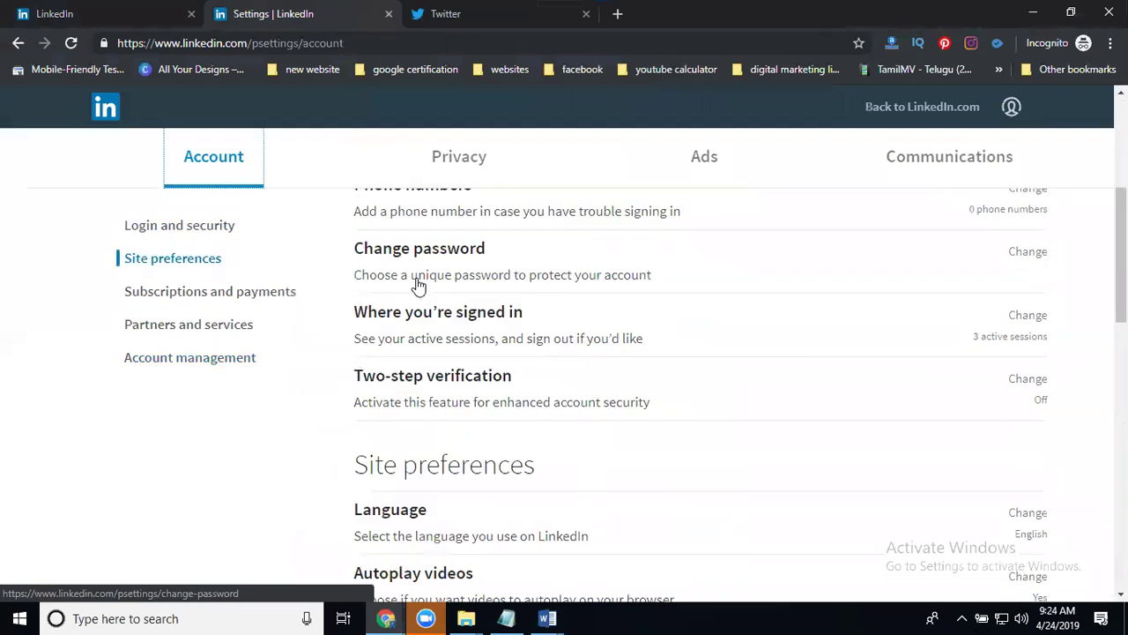
scroll(420, 279, down, 5)
scroll(419, 282, down, 3)
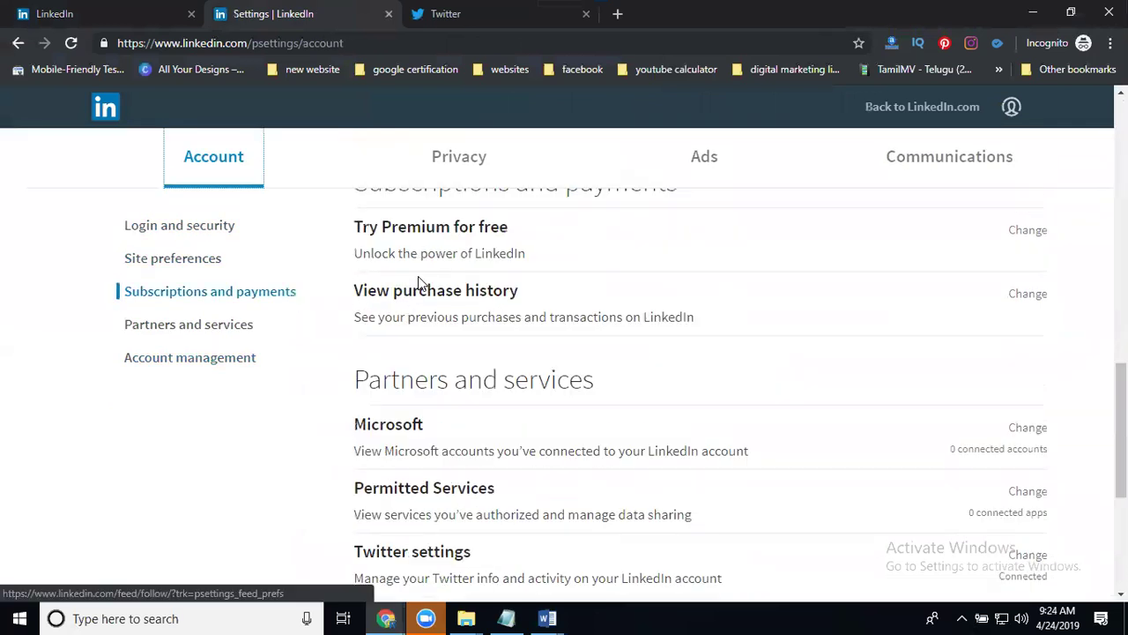
scroll(418, 276, down, 3)
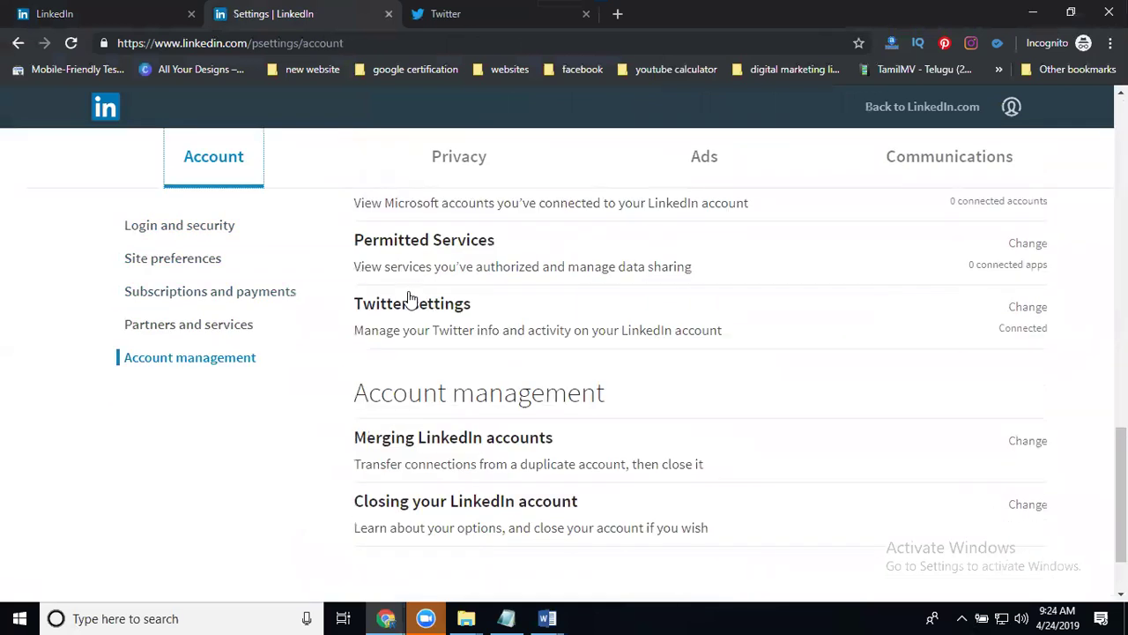
click(1026, 307)
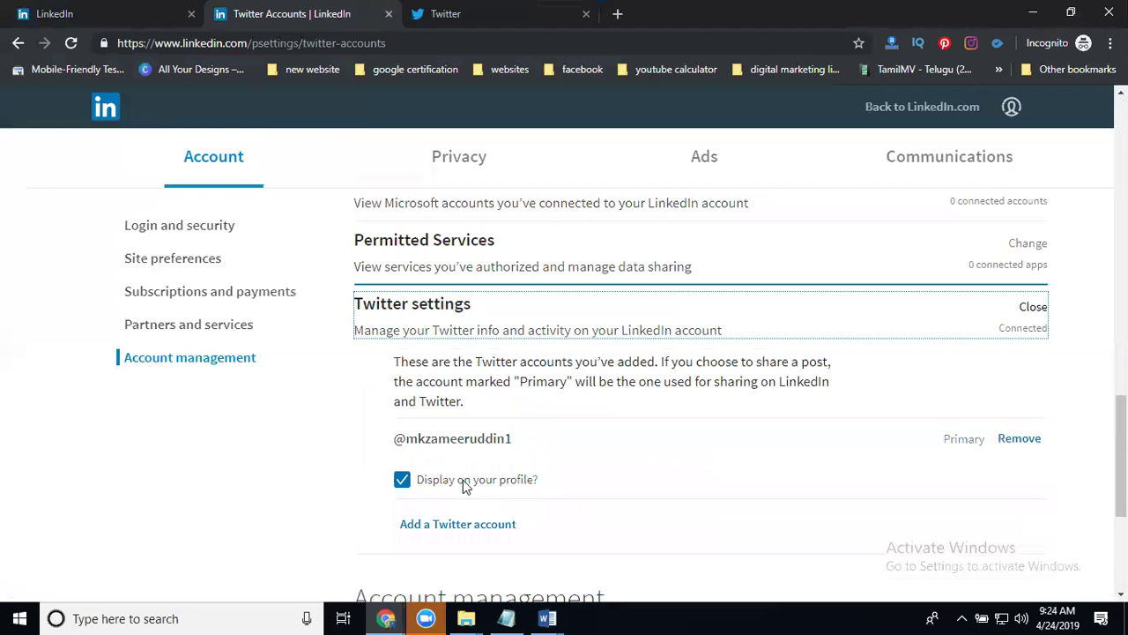
scroll(496, 425, down, 2)
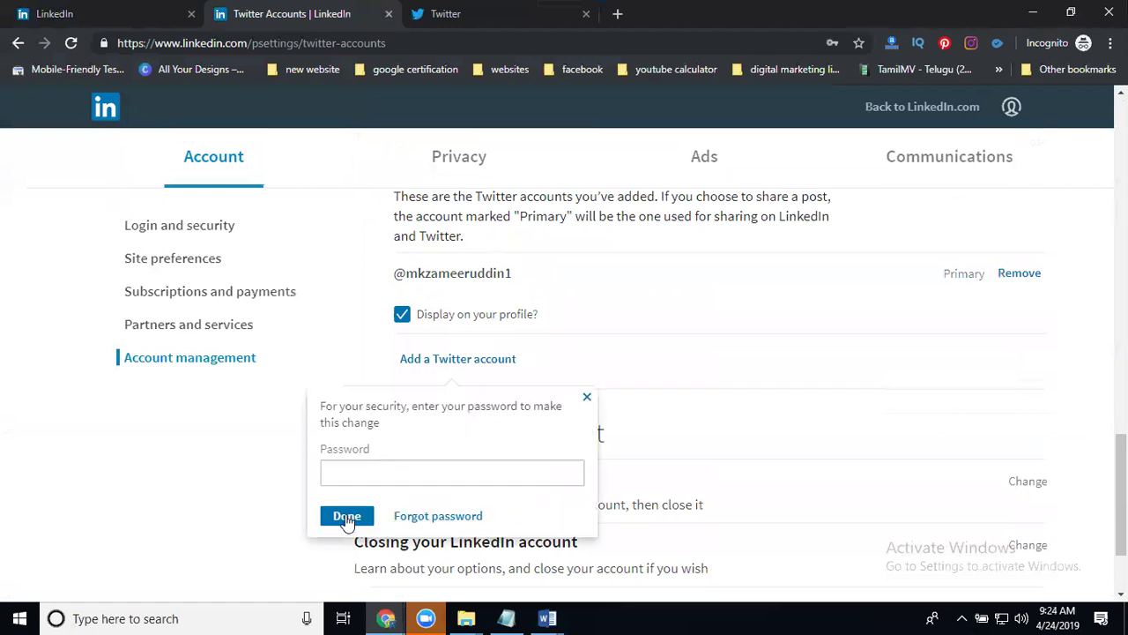
click(347, 518)
Attach SEO Onpage Syntax 2018.docx from the Digital Marketing Blogs folder on drive E: to a new post
click(103, 16)
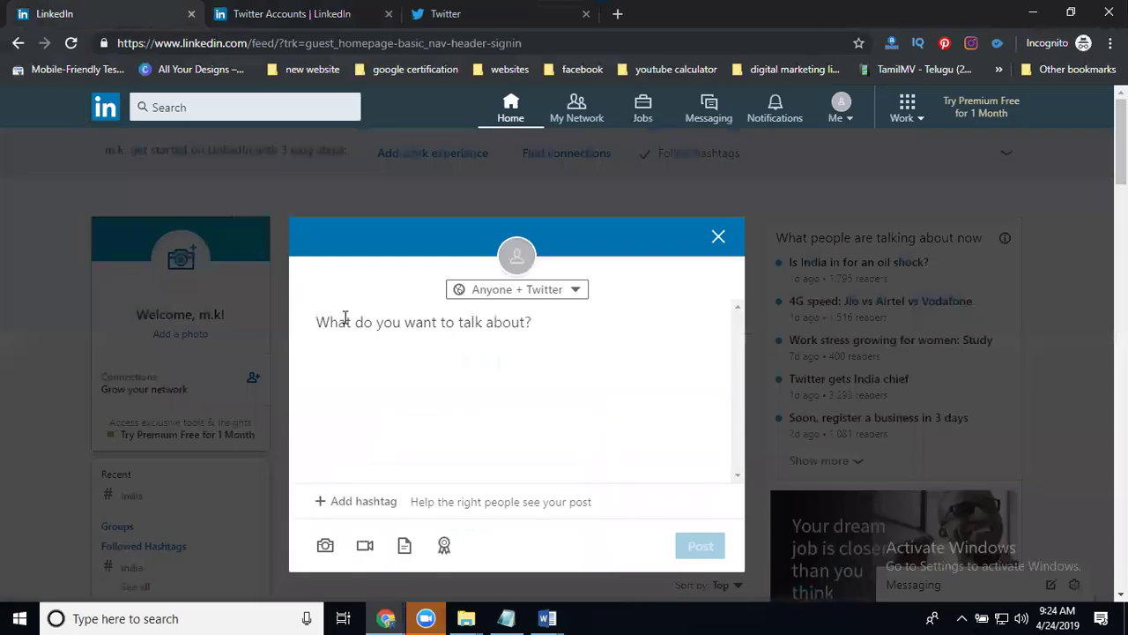
click(718, 236)
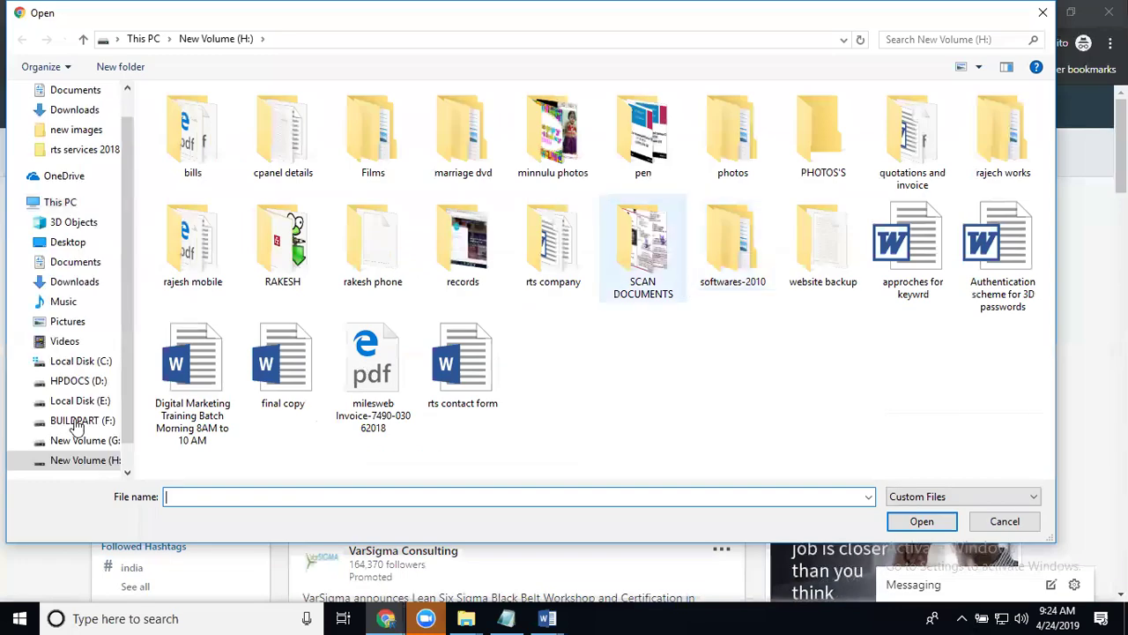
click(78, 401)
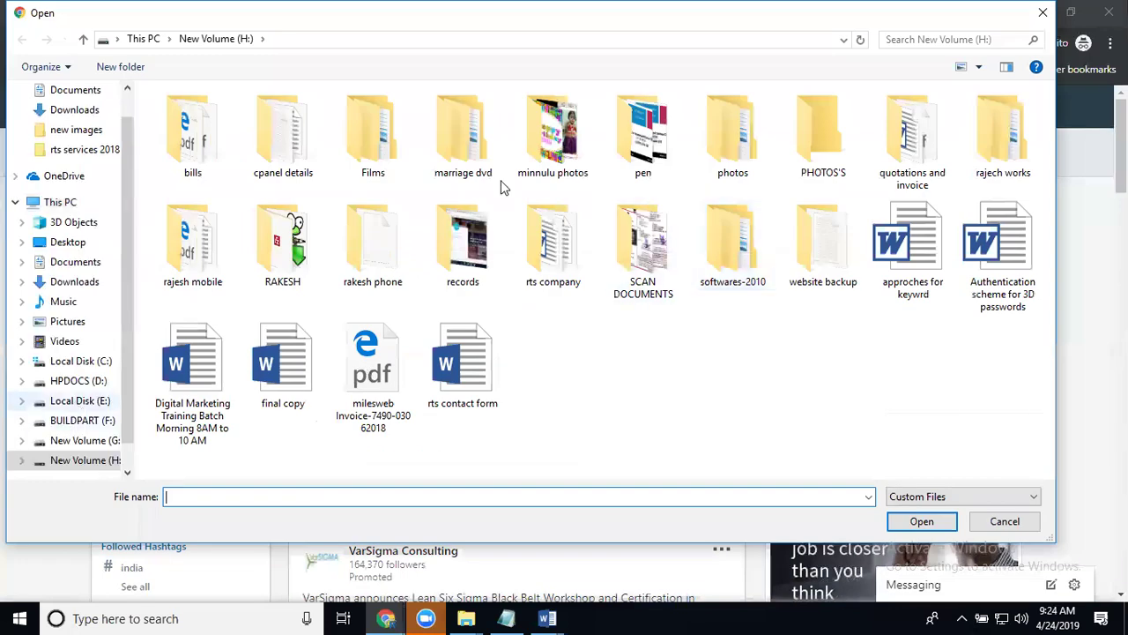
double_click(484, 152)
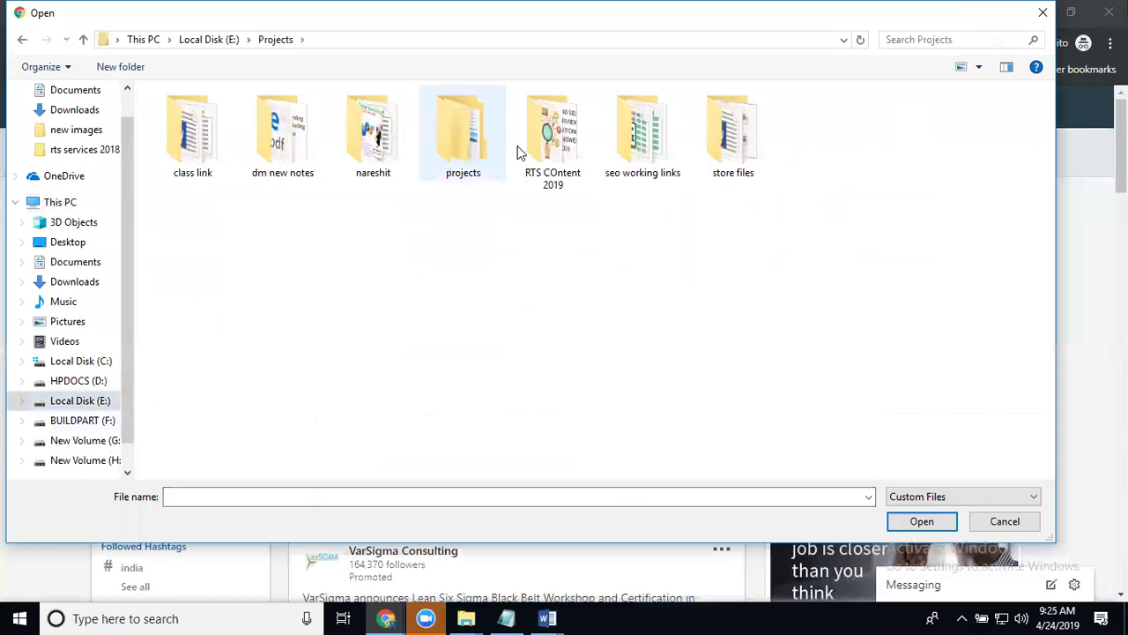
click(520, 148)
key(Return)
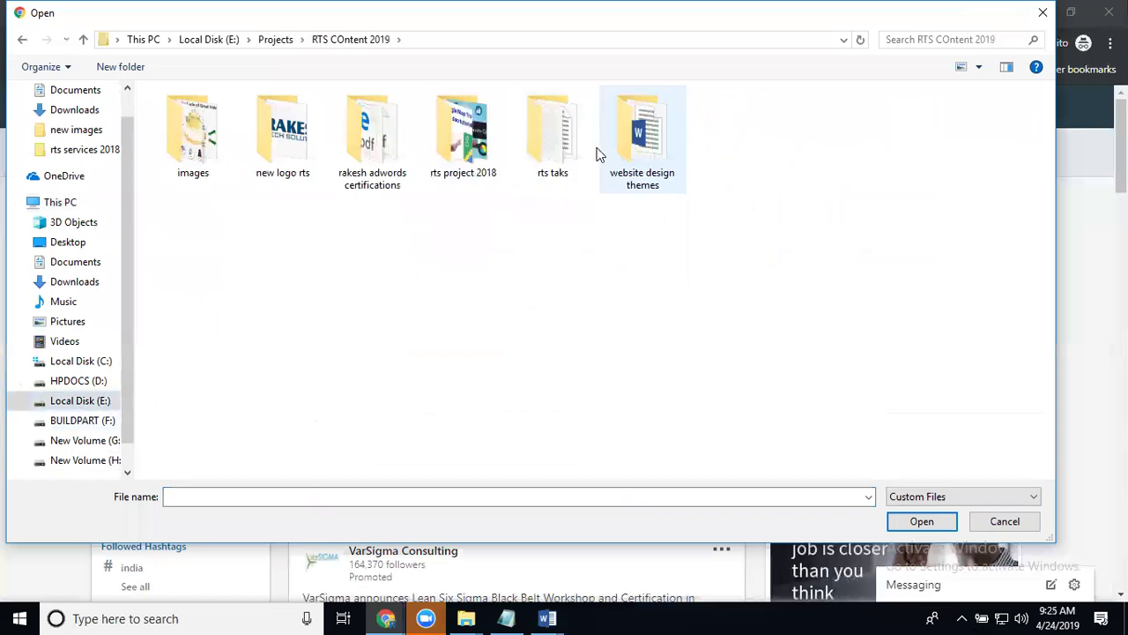
double_click(471, 154)
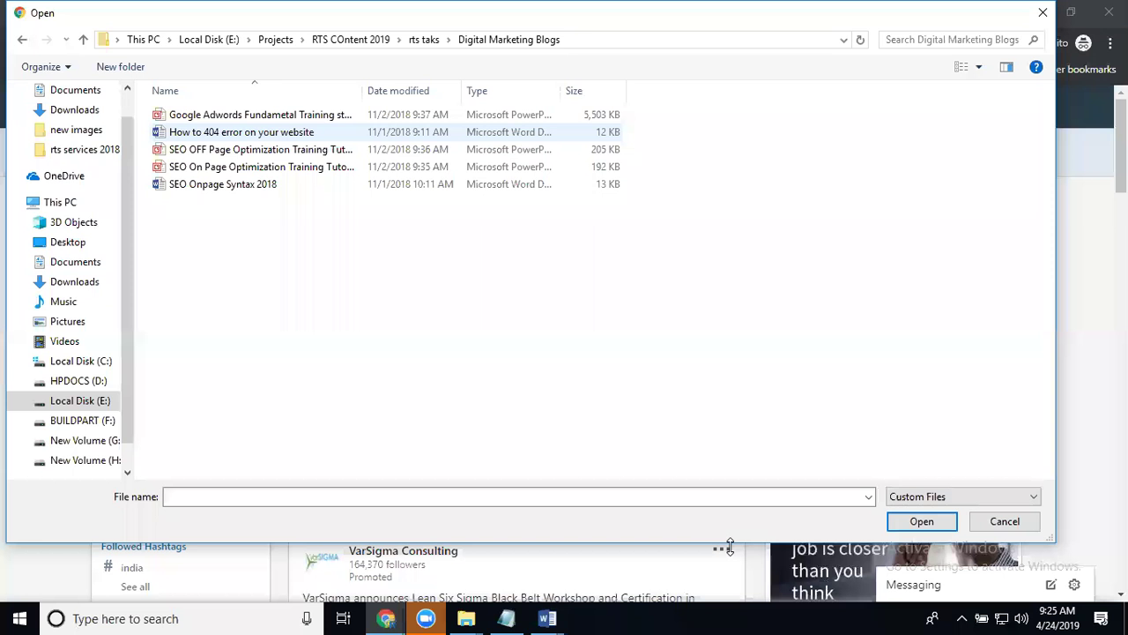
click(214, 183)
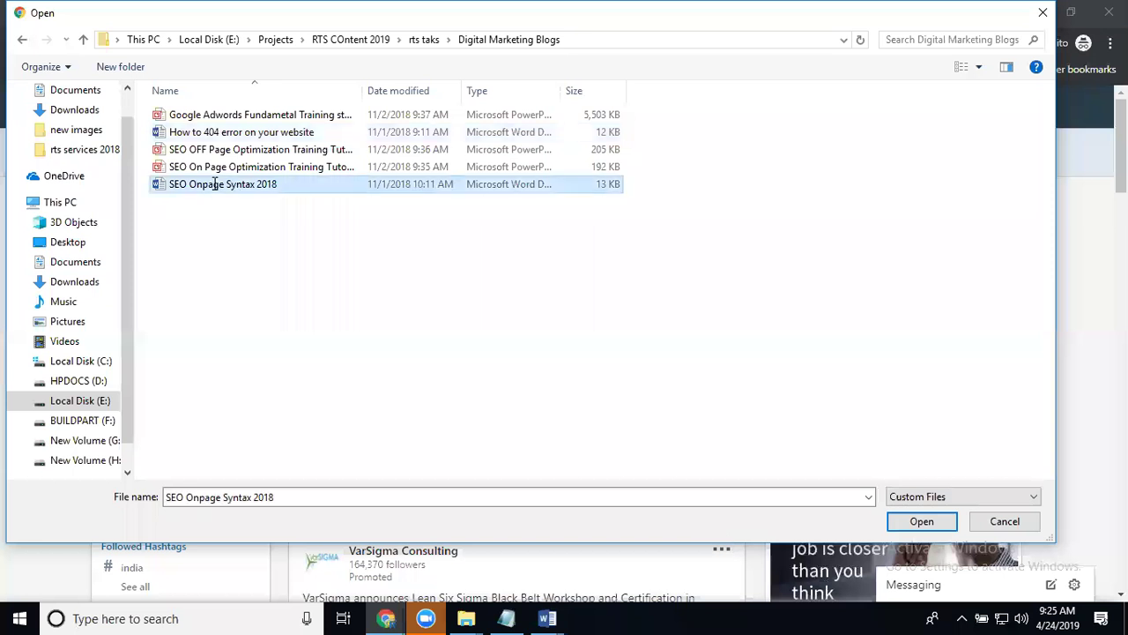
key(Escape)
double_click(223, 185)
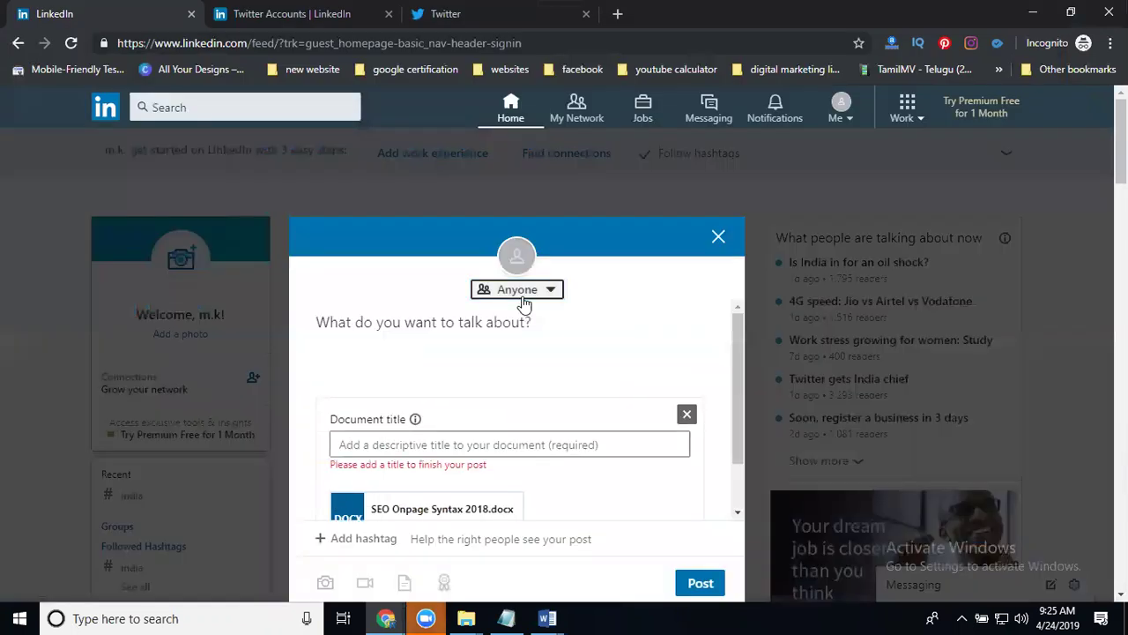
Enter 'SEO Onpage Syntax 2018' as both the post text and the document title
click(440, 321)
text(SEO Onpage Syntax 2018)
key(Tab)
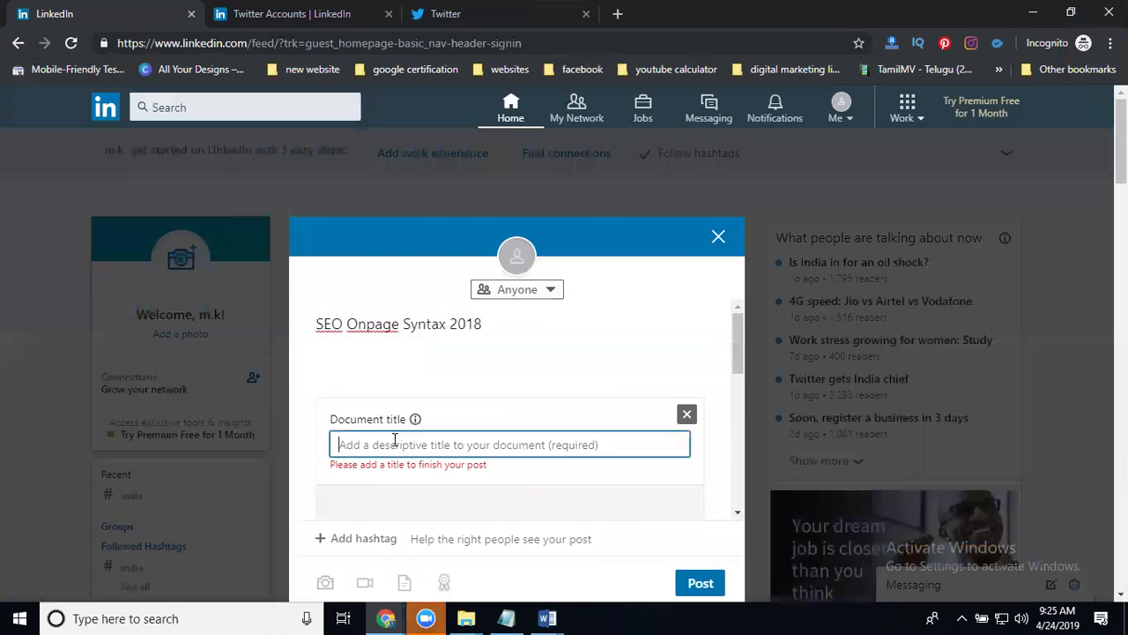
text(SEO Onpage Syntax 2018)
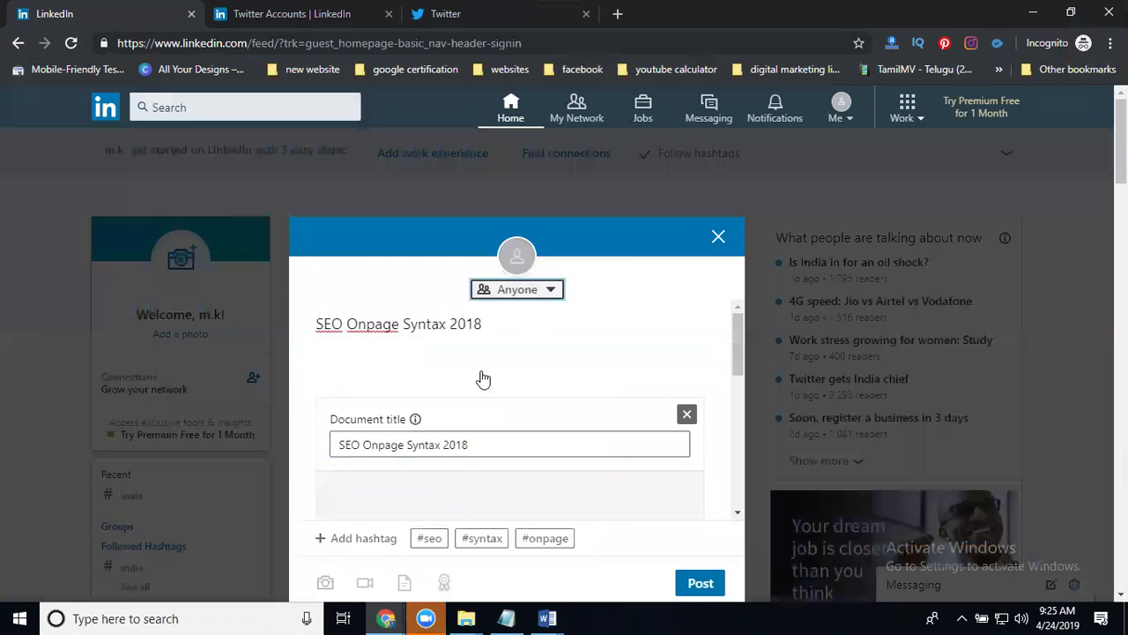
Set the post's visibility to Anyone + Twitter and publish it
key(Return)
key(Down)
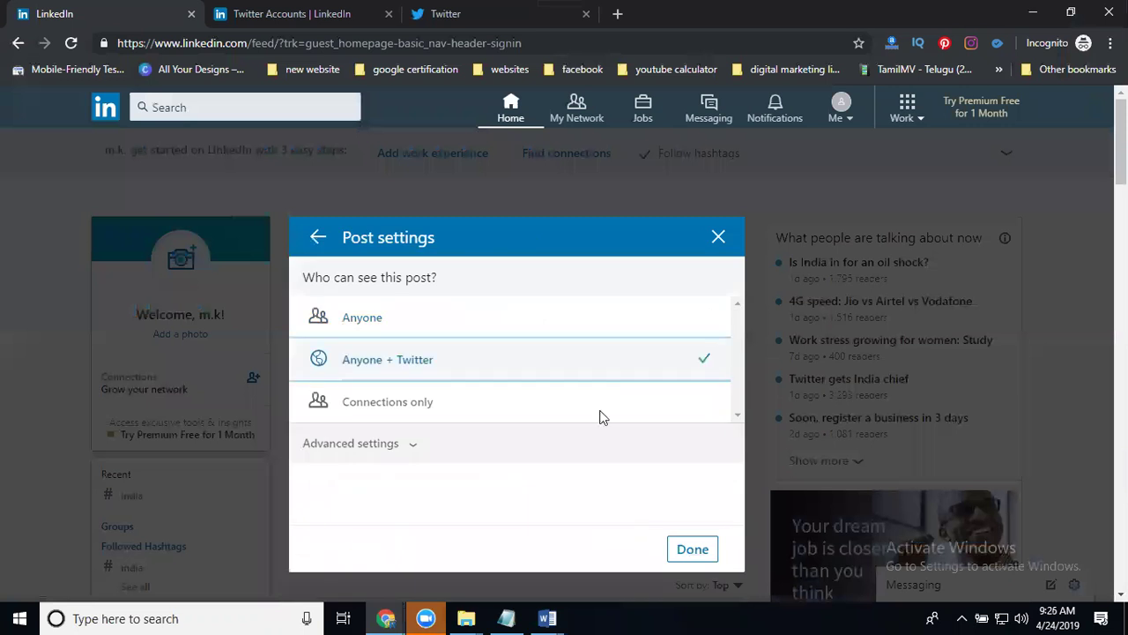
key(Return)
scroll(520, 418, down, 2)
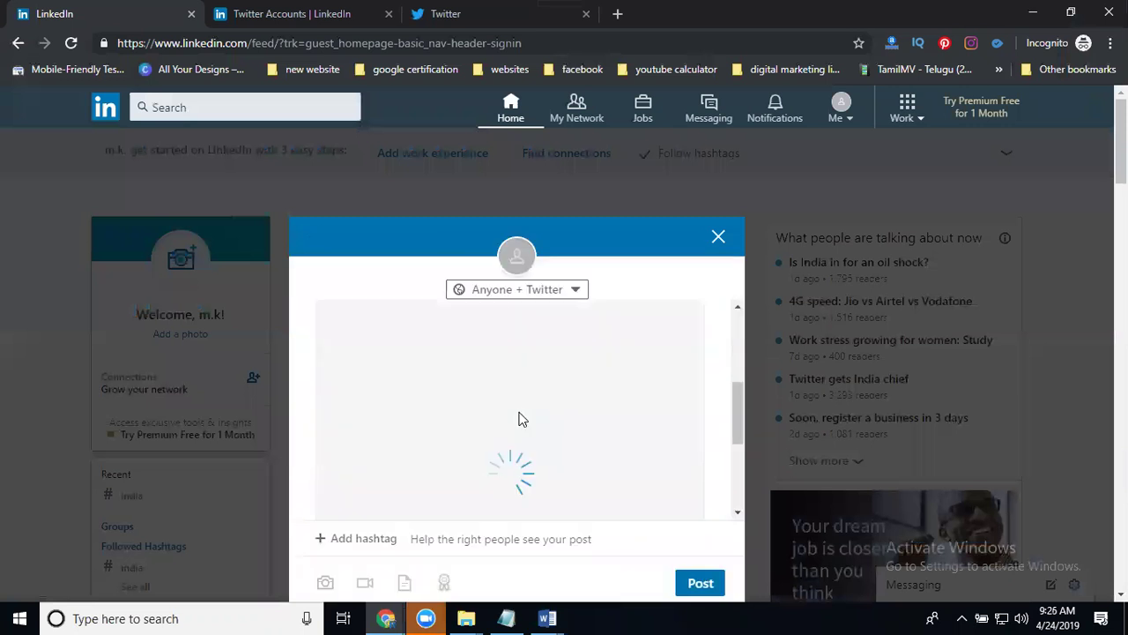
click(701, 575)
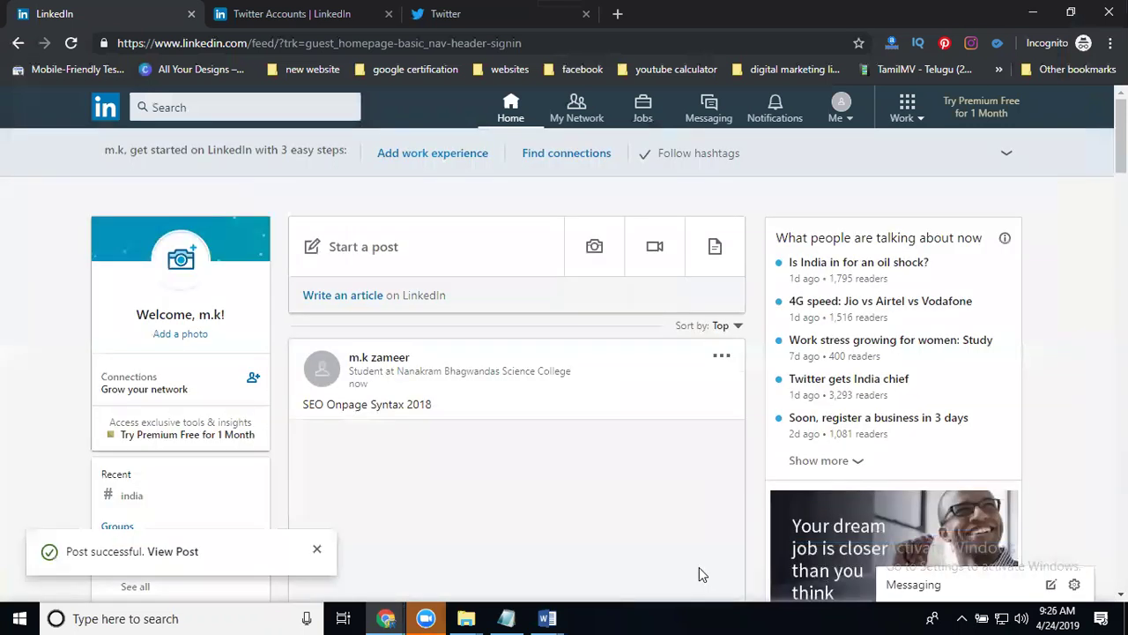
Reload the Twitter profile's Tweets to show the new SEO Onpage Syntax 2018 tweet
click(418, 25)
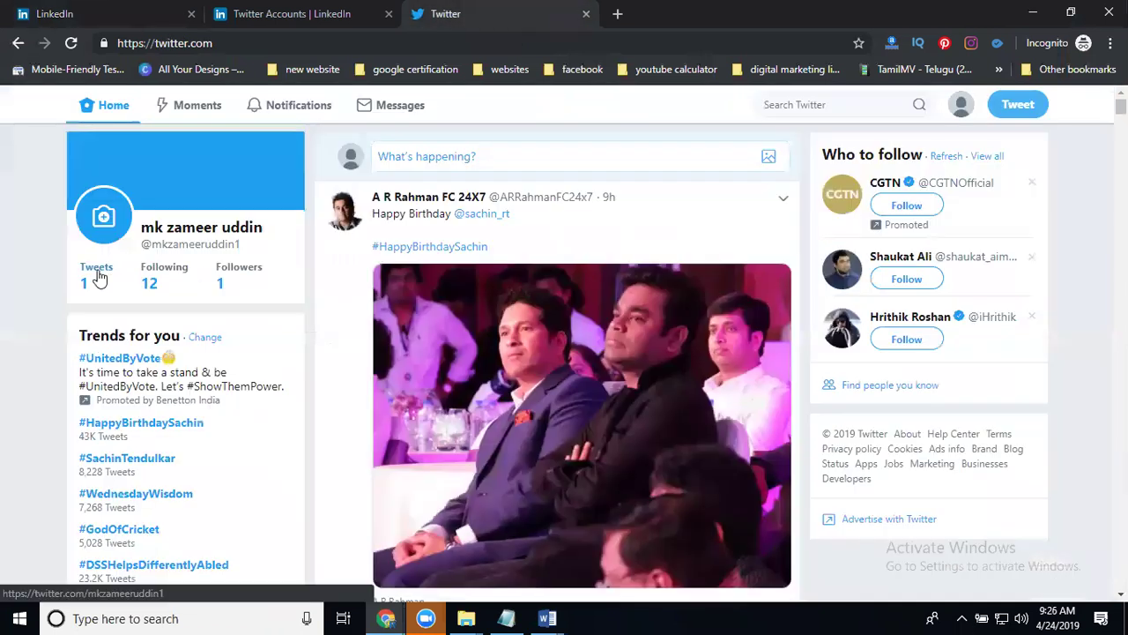
click(98, 278)
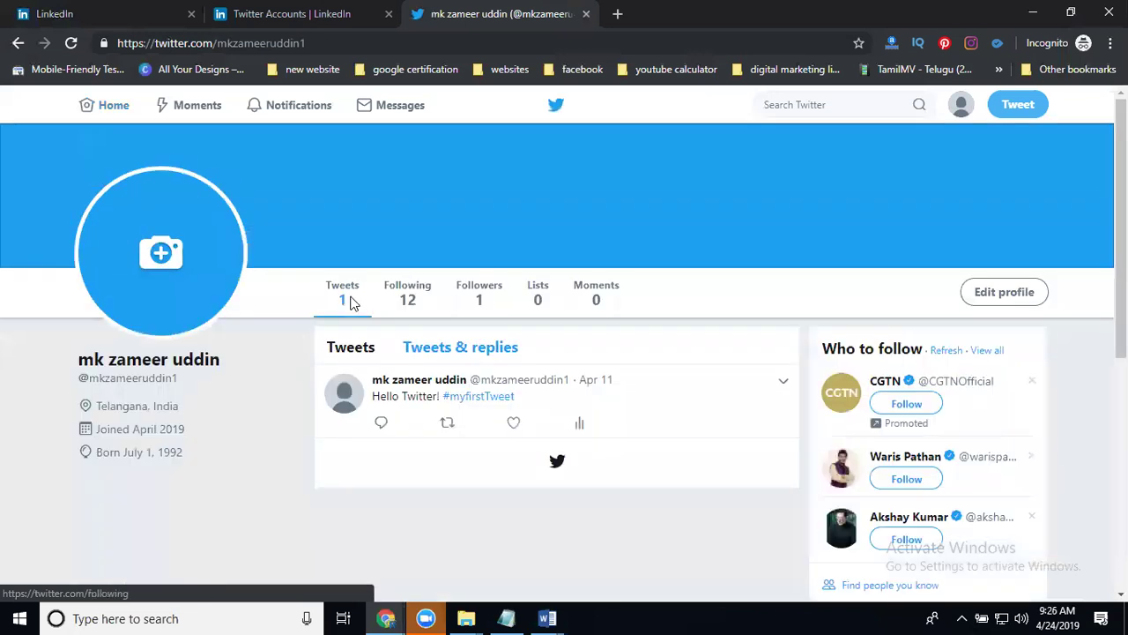
click(92, 14)
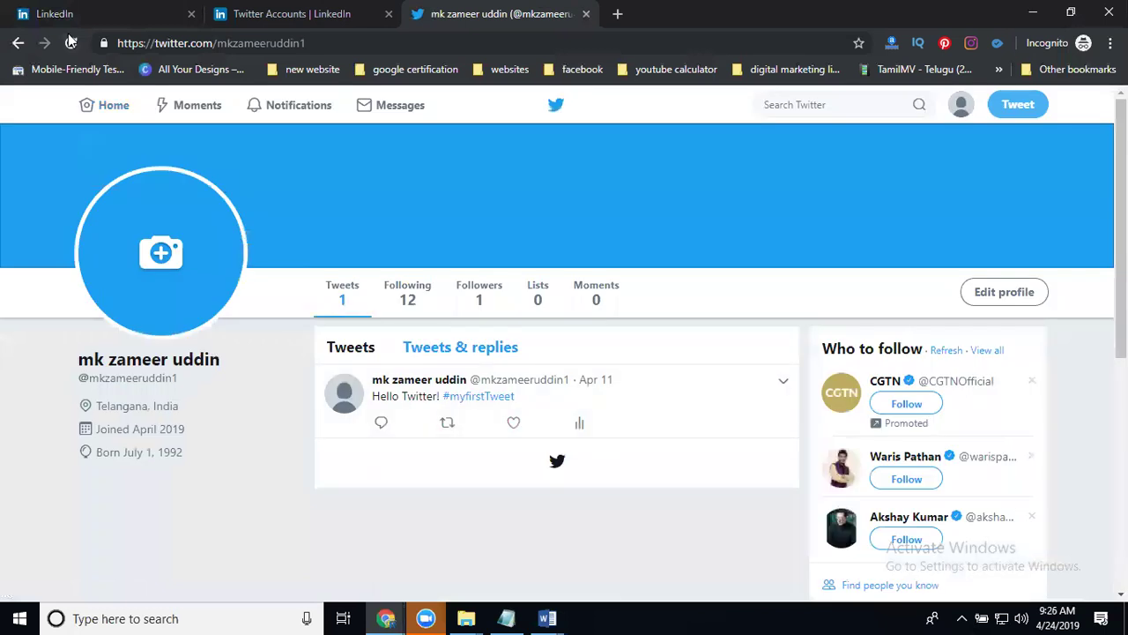
click(69, 39)
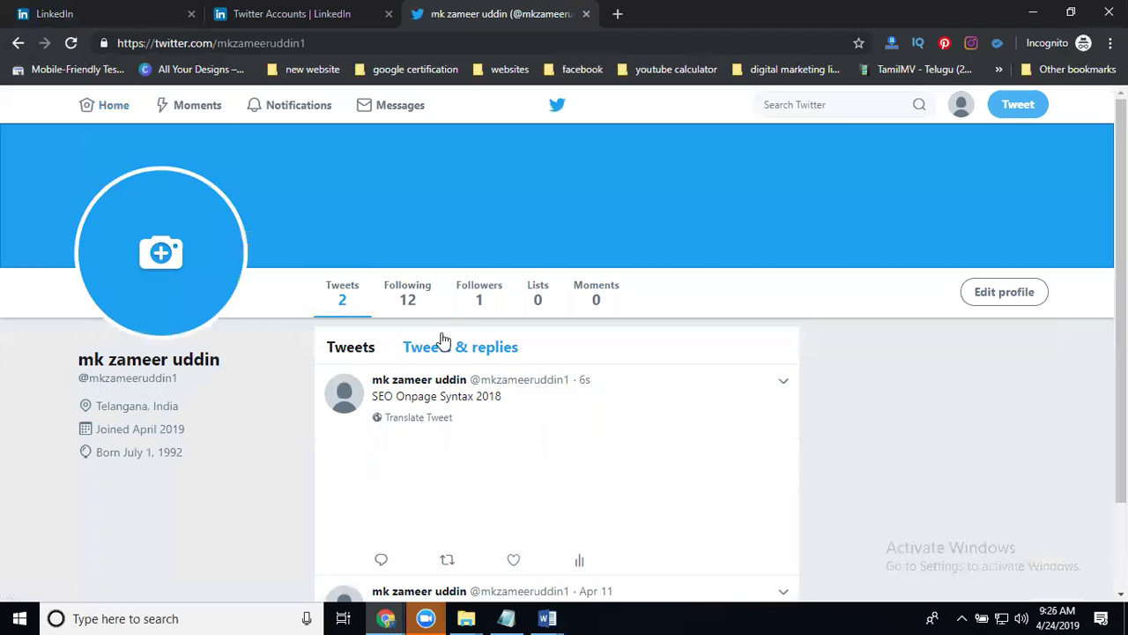
scroll(428, 372, down, 2)
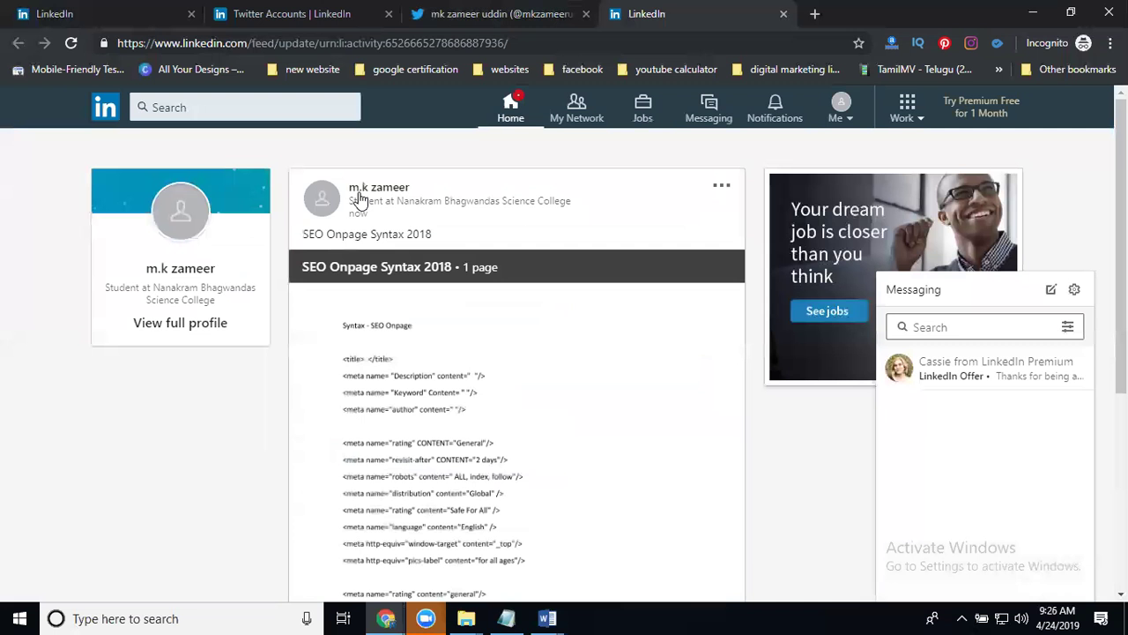
Return to the LinkedIn feed showing the document post, then open a new browser tab
click(151, 14)
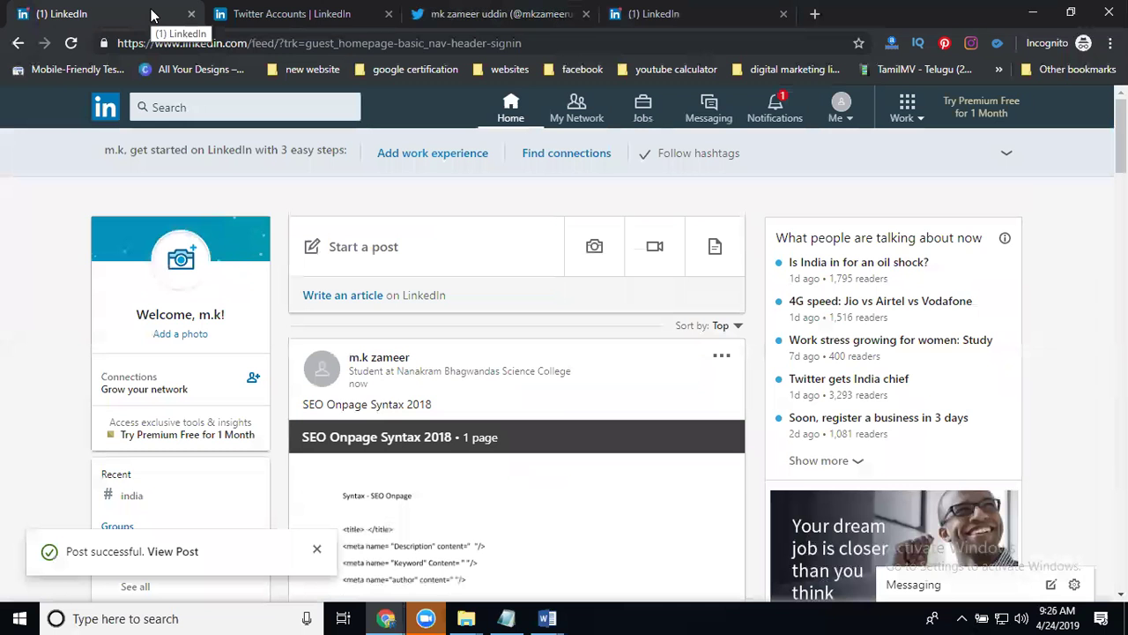
click(815, 14)
Open the top SEO interview questions and answers 2019 blog post on rakeshtechsolutions.com and copy its URL
text(rake)
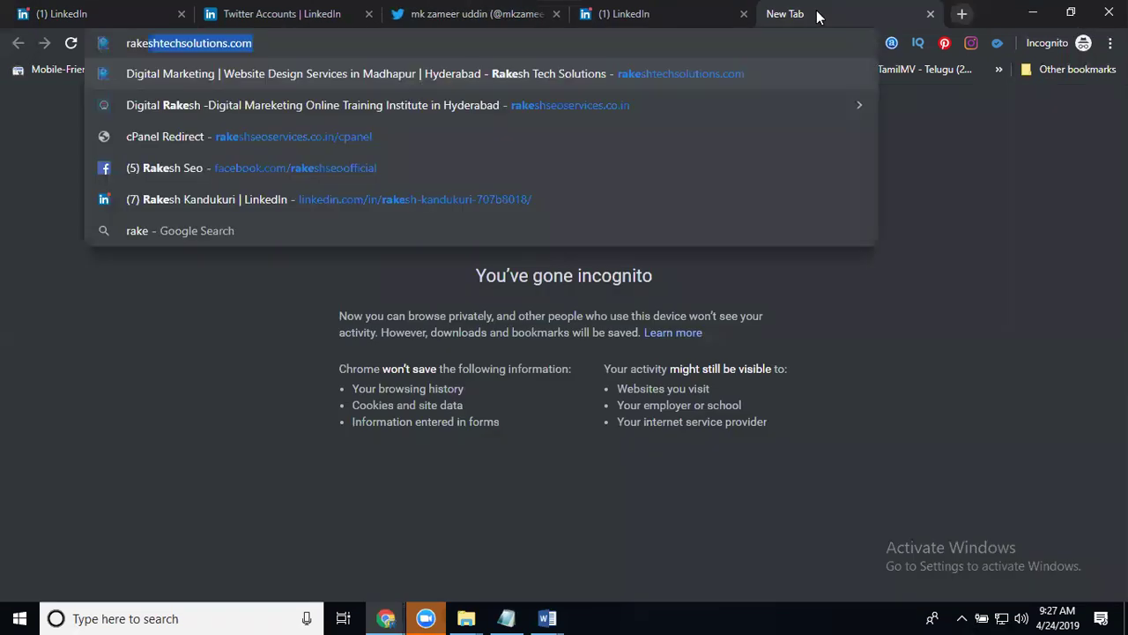
key(Return)
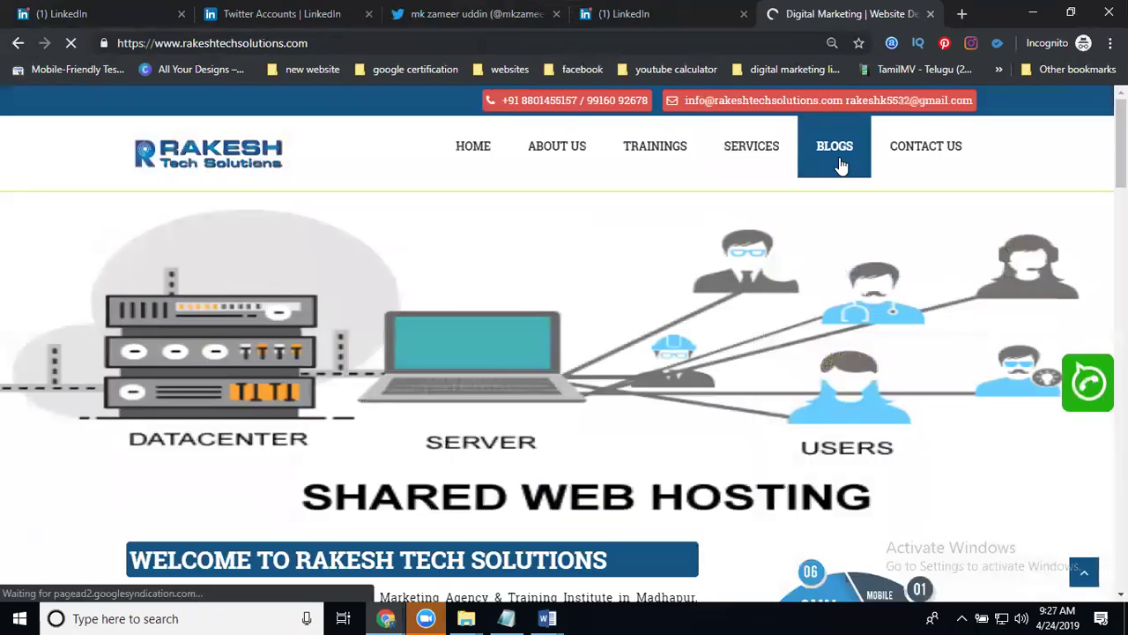
click(842, 166)
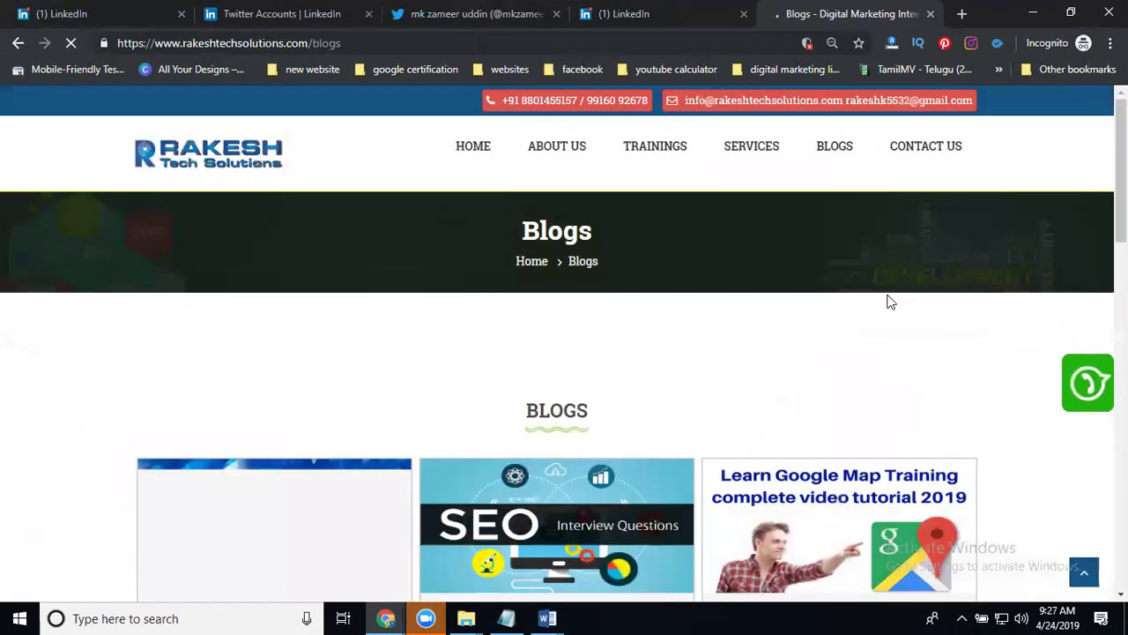
scroll(577, 300, down, 4)
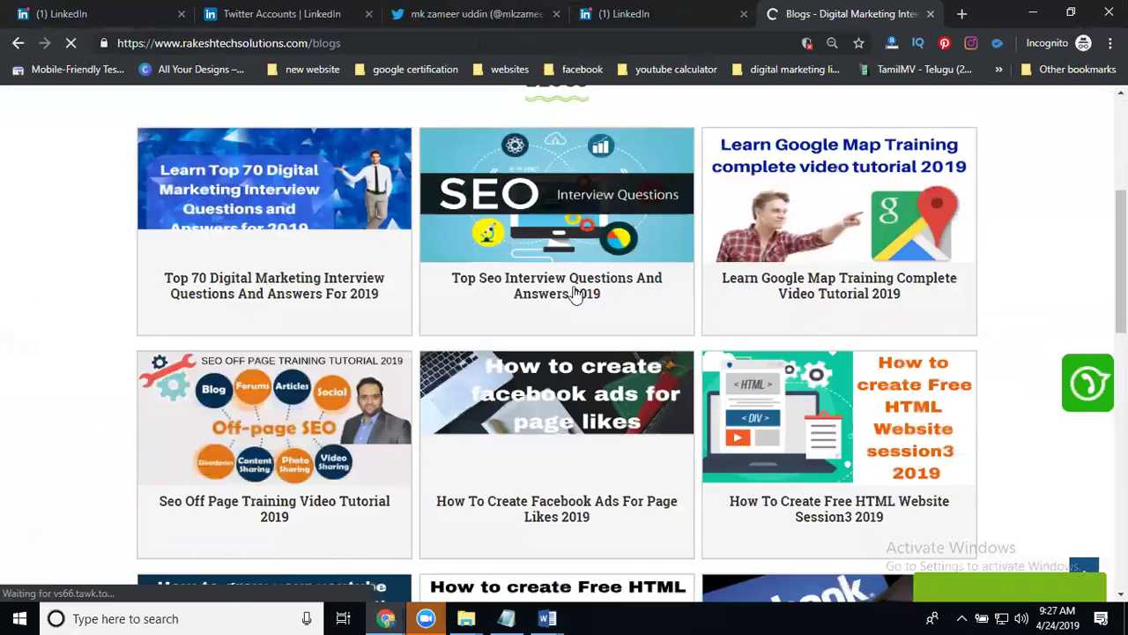
click(575, 294)
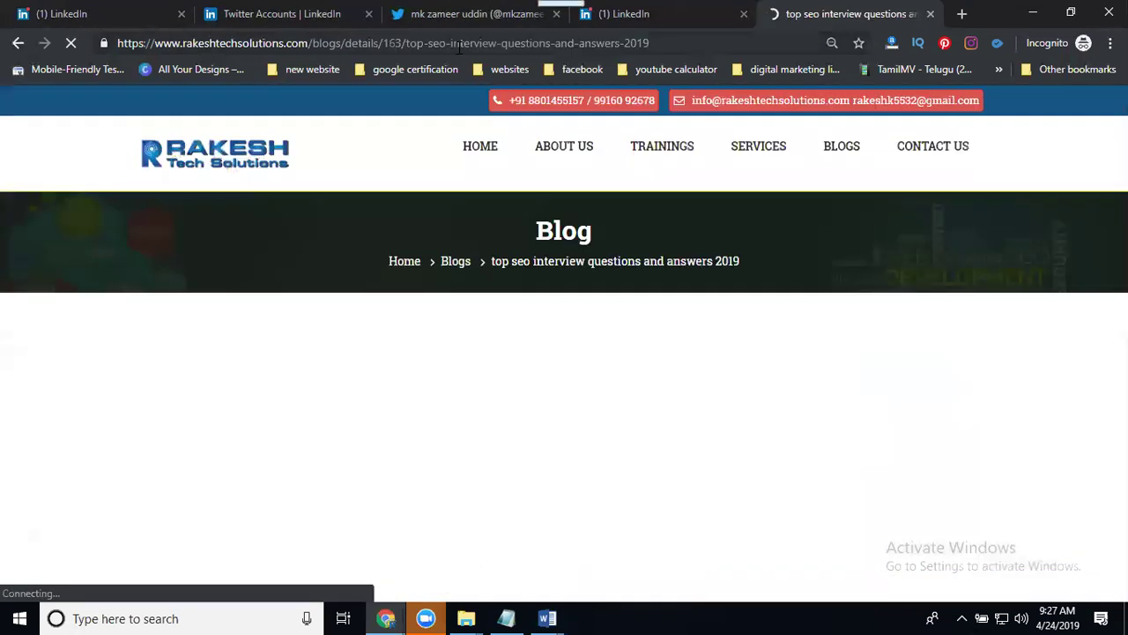
click(458, 46)
click(35, 15)
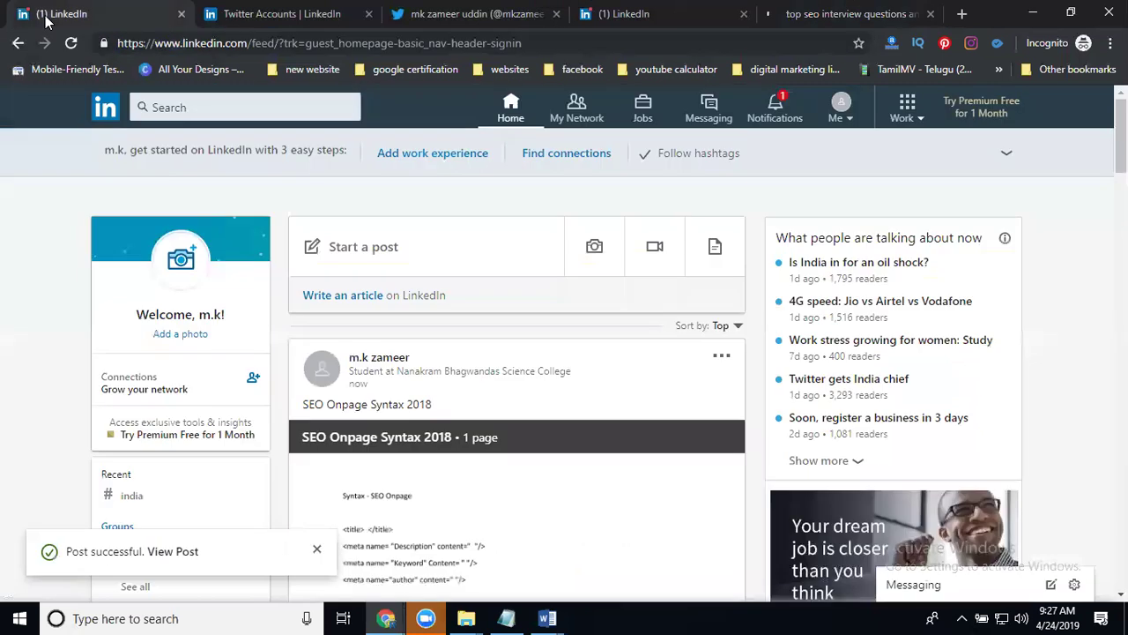
Start a post with the pasted blog URL and the blog's title pasted above it
click(357, 252)
text(https://www.rakeshtechsolutions.com/blogs/details/163/top-seo-interview-questions-and-answers-2019)
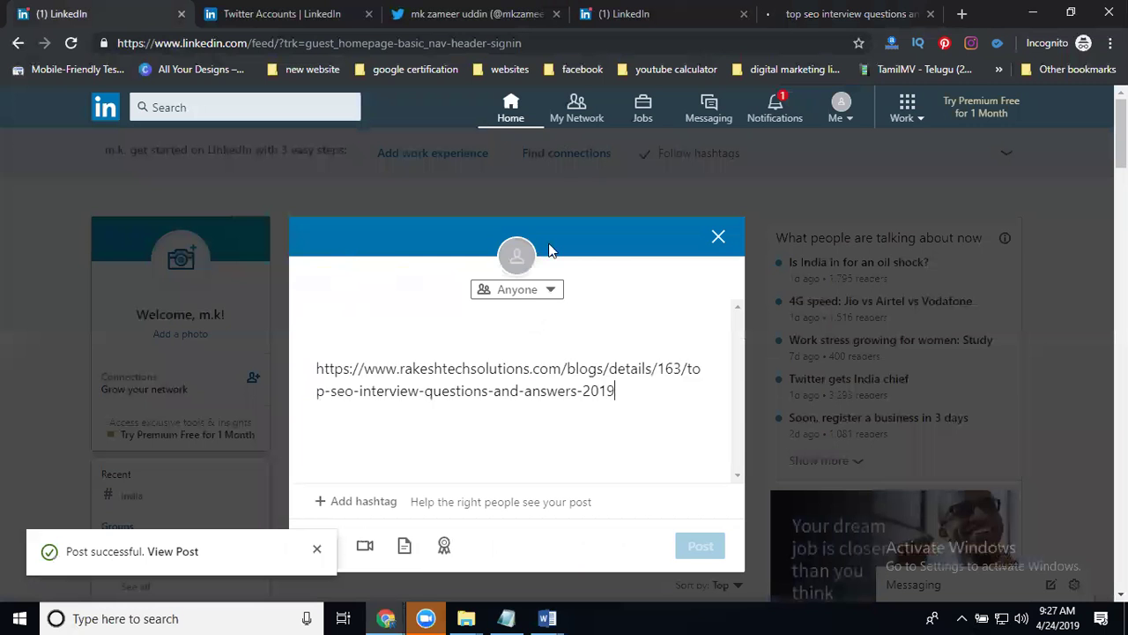
key(ctrl+5)
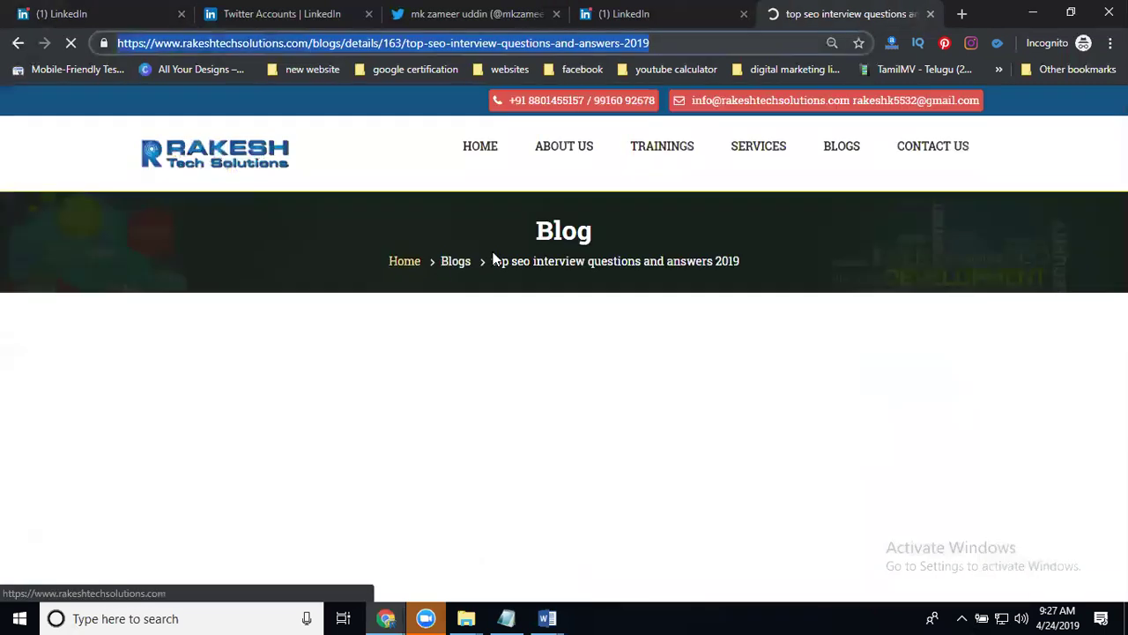
drag(491, 261, 745, 269)
key(ctrl+c)
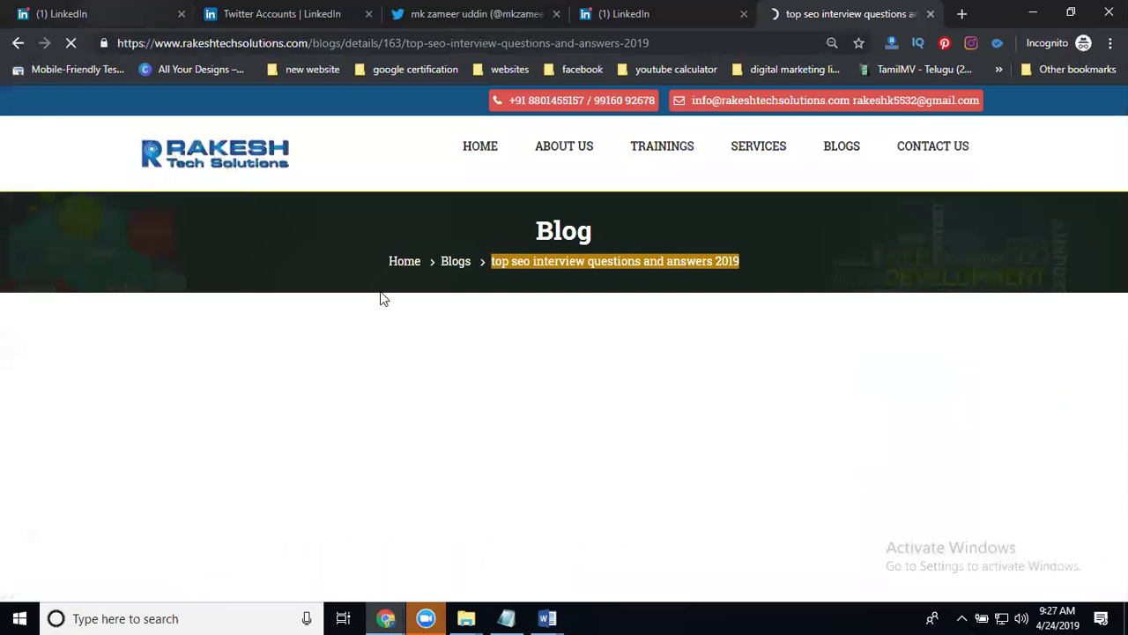
key(ctrl+1)
click(377, 326)
key(ctrl+v)
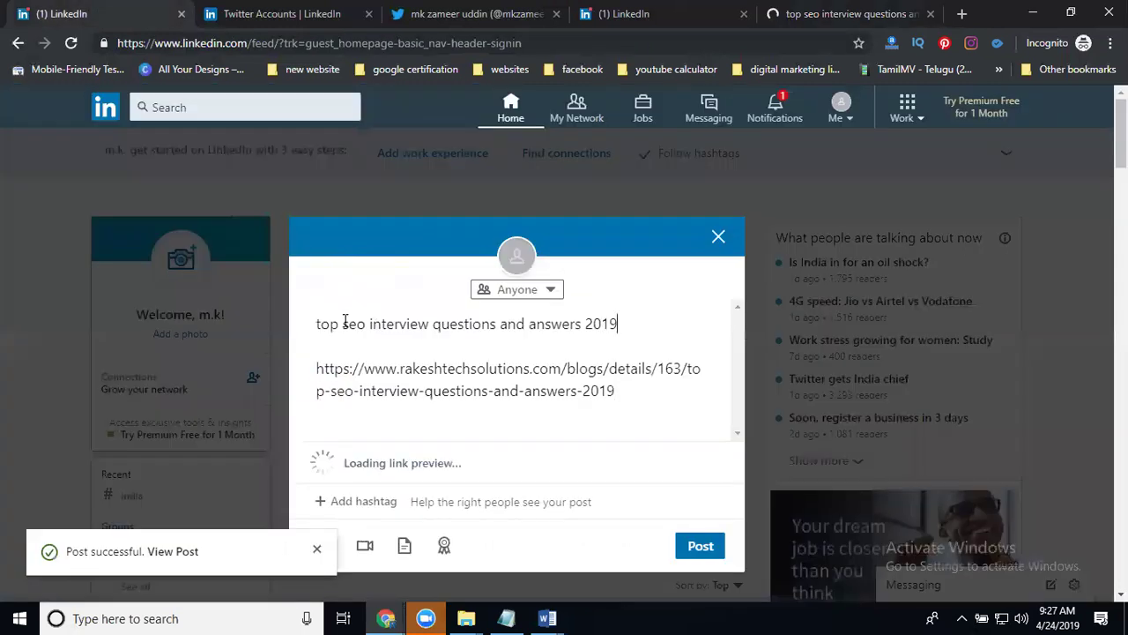
Add hashtags to seo, interview, questions and answers in the title
click(345, 324)
text(#)
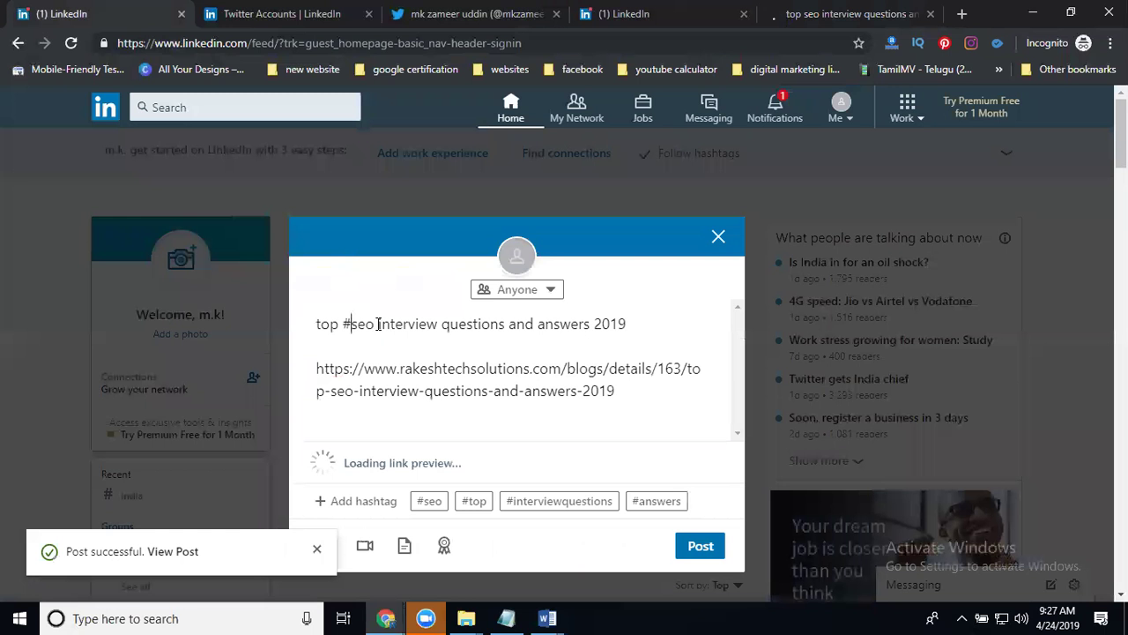
click(377, 324)
text(#)
click(452, 323)
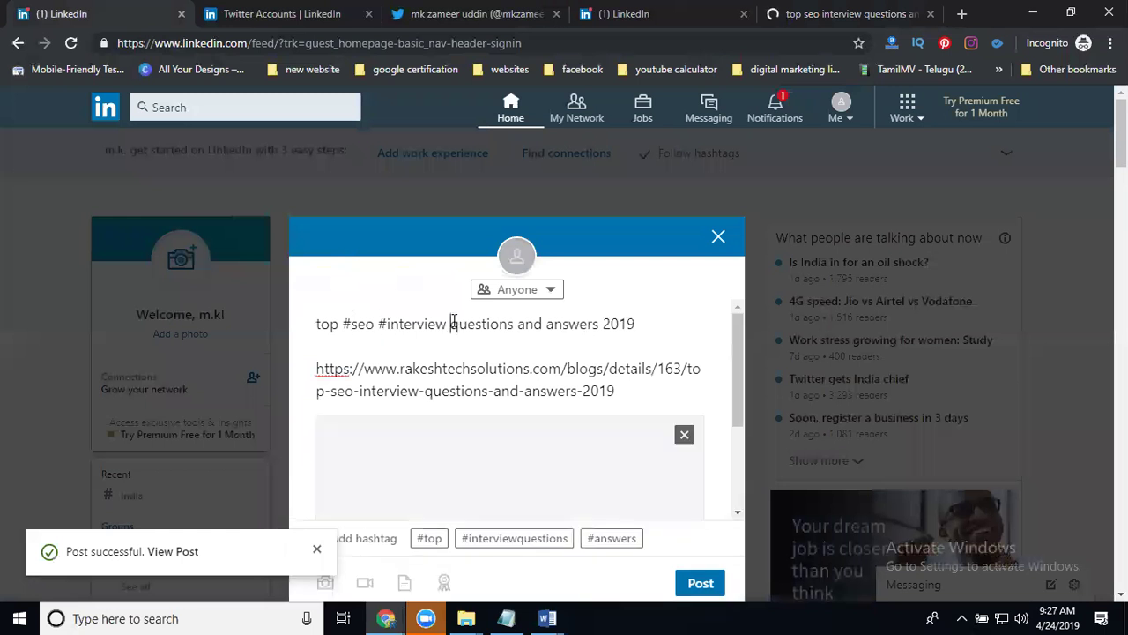
text(#)
click(555, 324)
text(#)
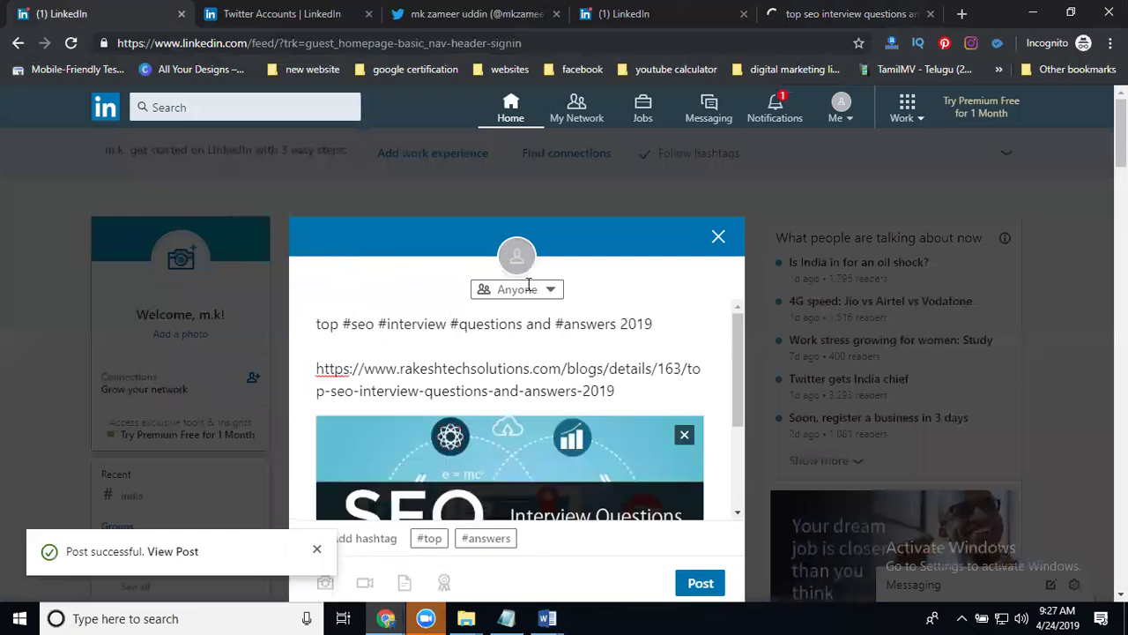
Set the post's audience to Anyone + Twitter and publish it
click(523, 289)
click(476, 361)
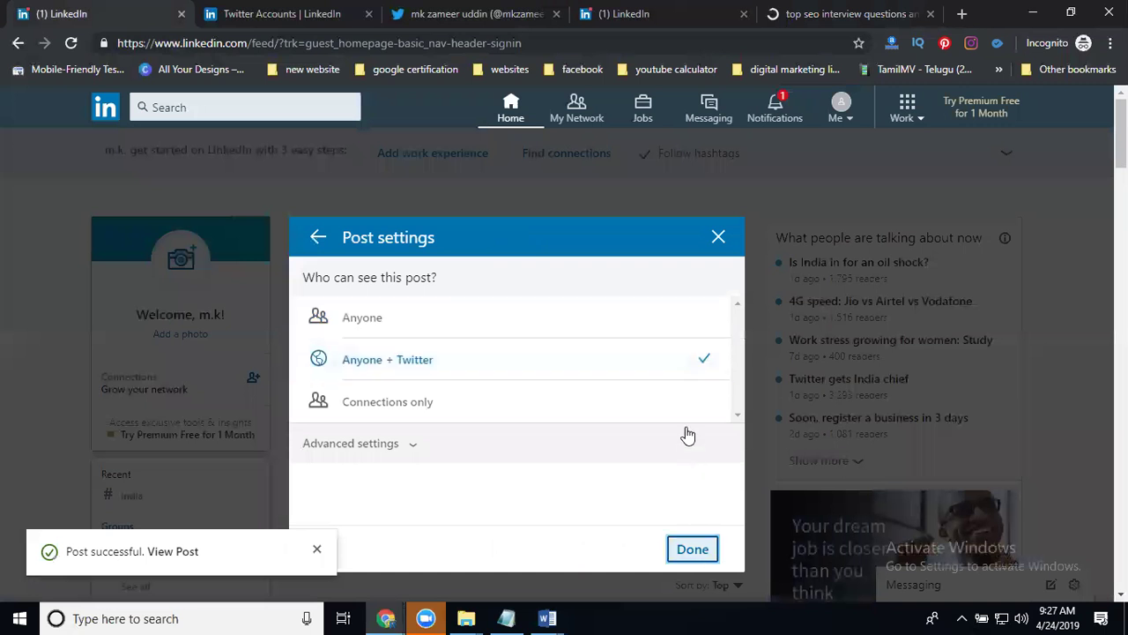
click(681, 559)
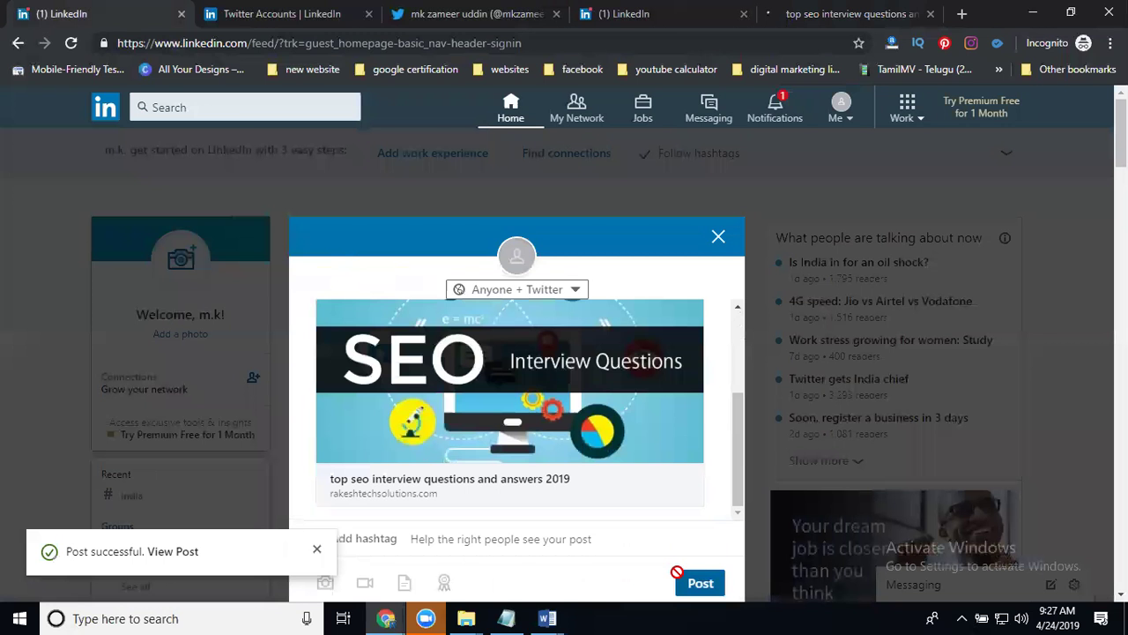
click(679, 579)
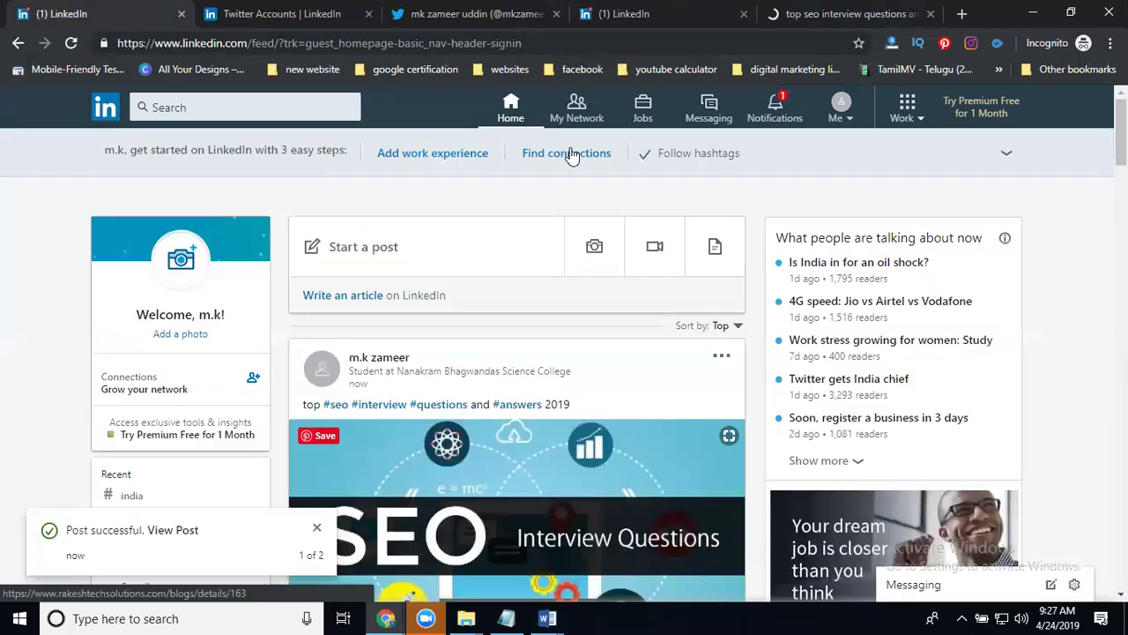
click(465, 14)
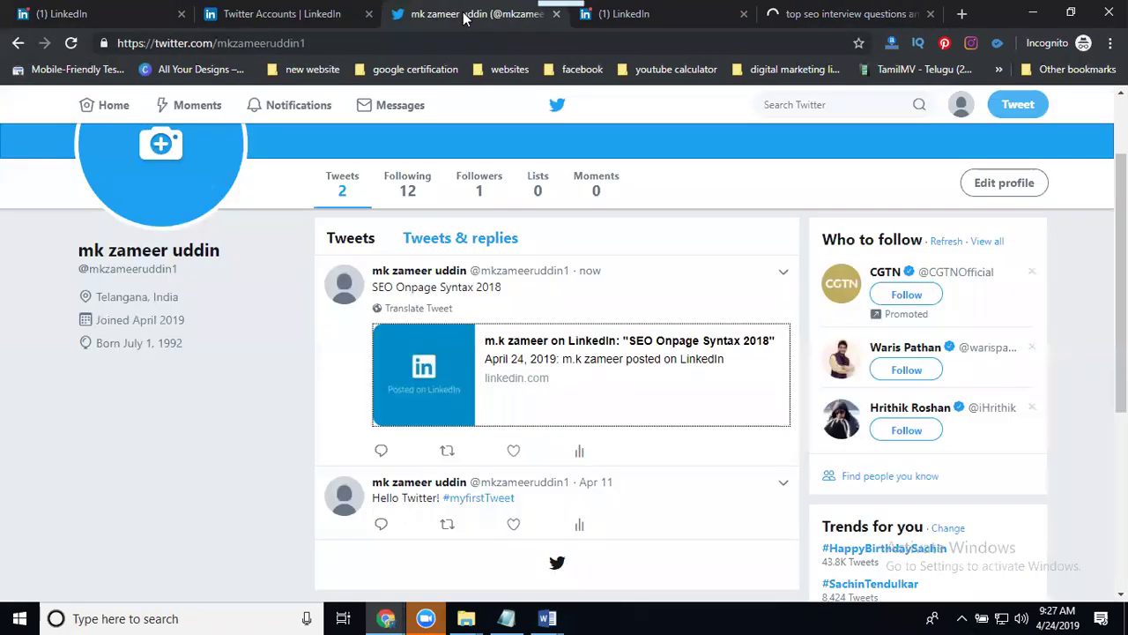
click(73, 43)
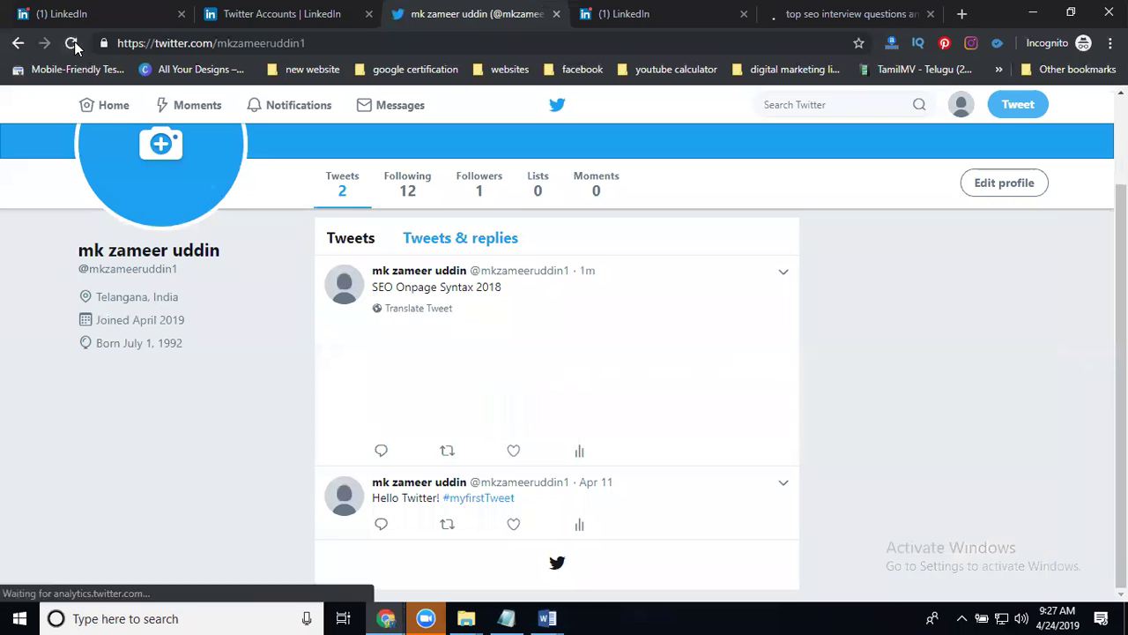
click(73, 44)
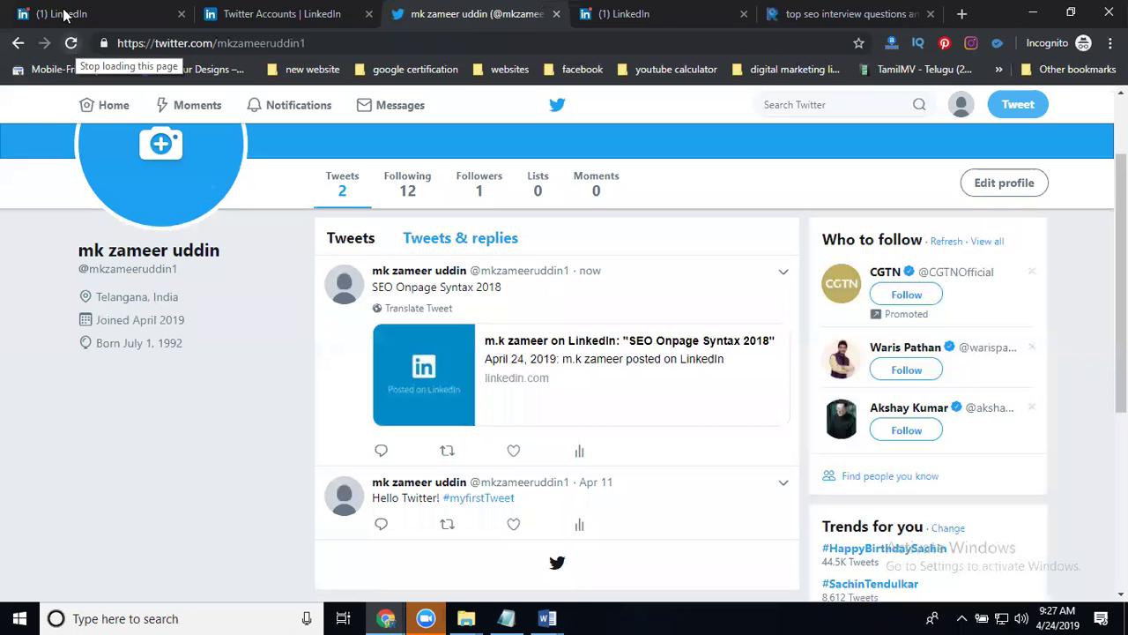
key(ctrl+1)
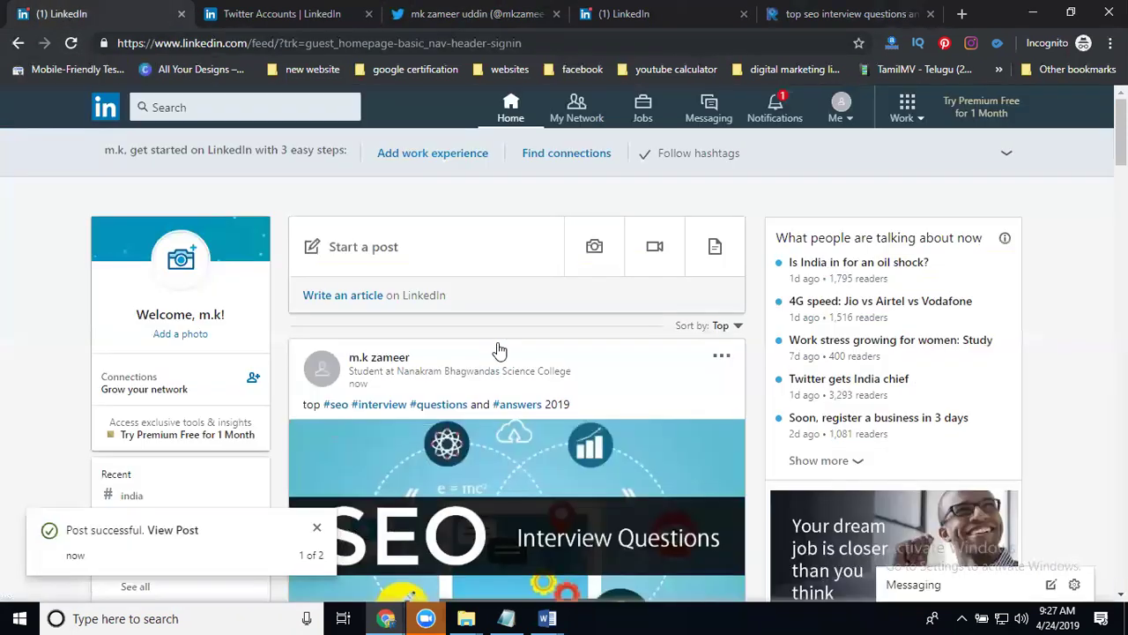
scroll(500, 351, down, 4)
key(Home)
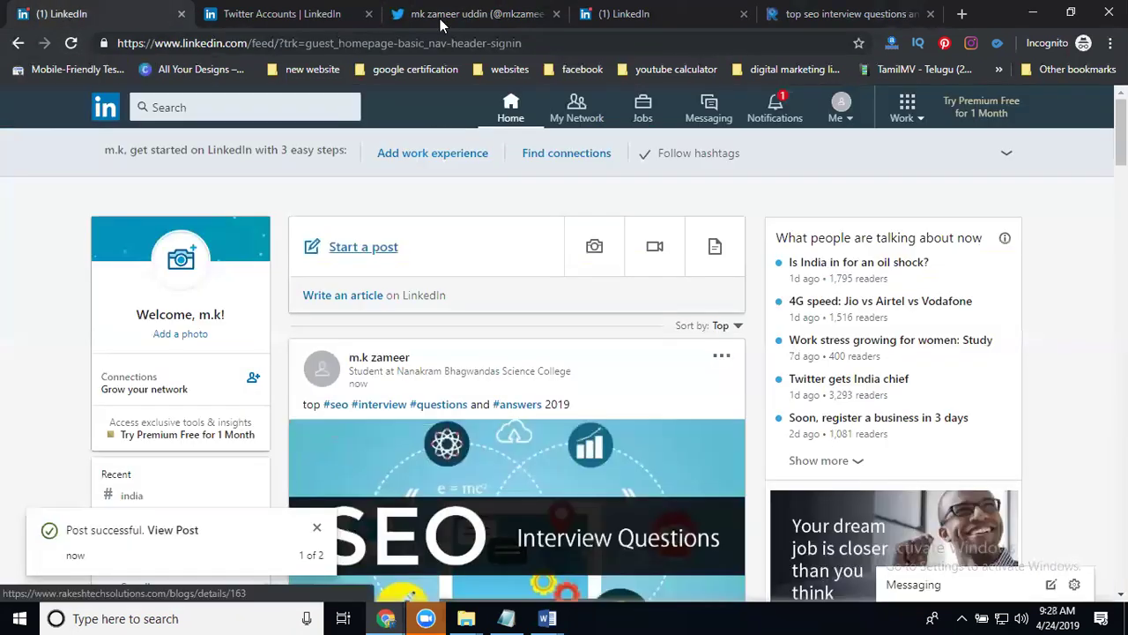
Refresh the Twitter profile and confirm the new '#seo #interview #questions and #answers 2019' tweet appears
click(441, 22)
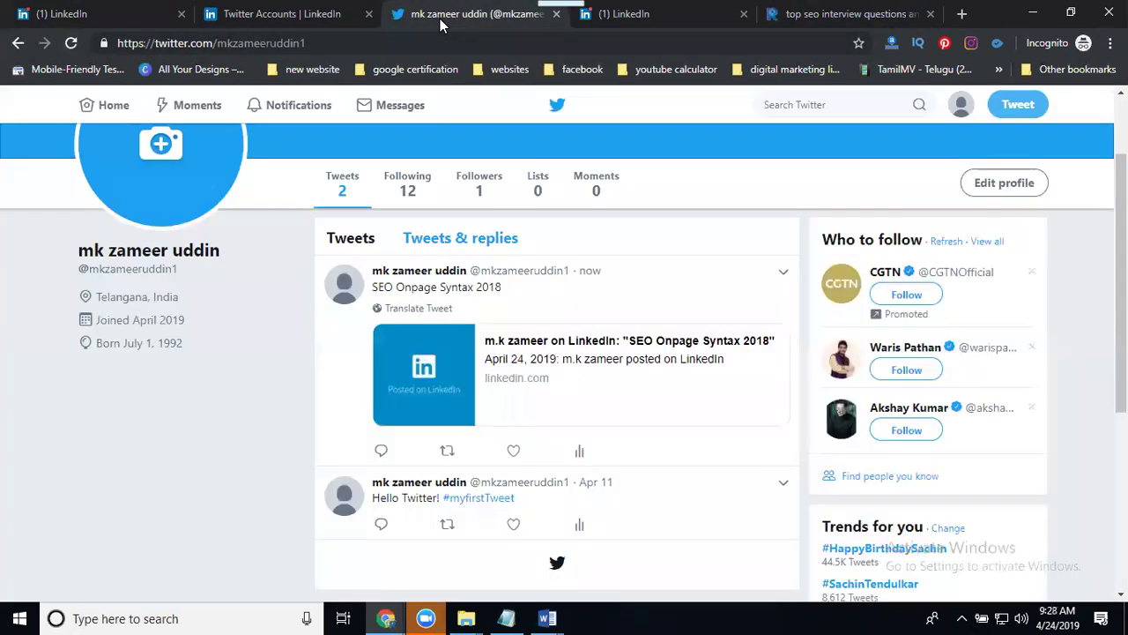
key(F5)
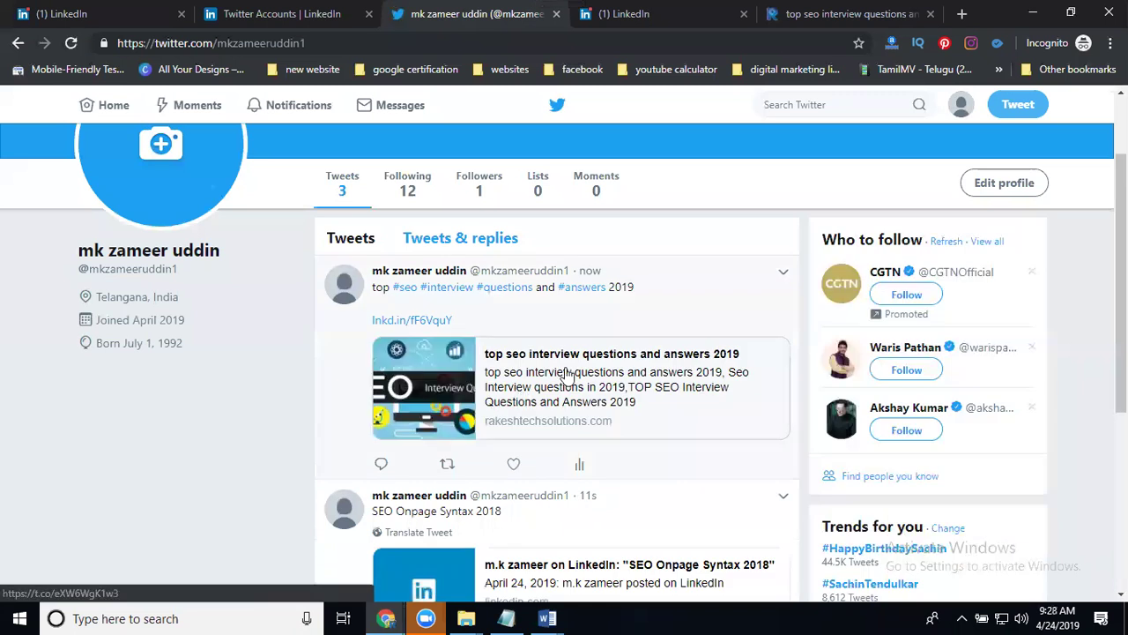
scroll(536, 397, down, 3)
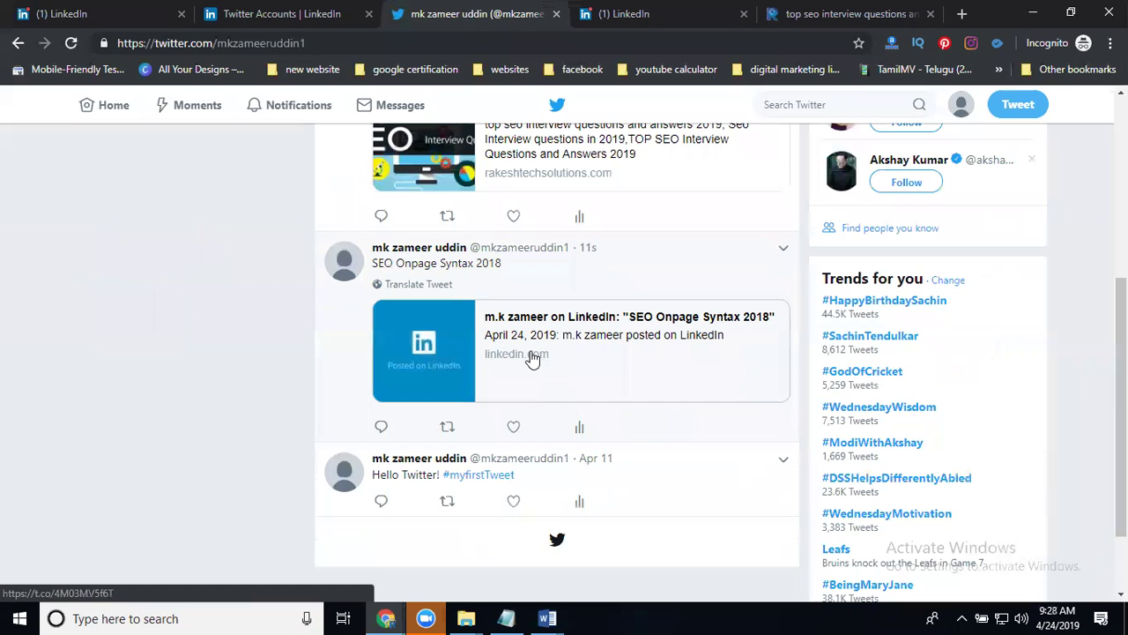
scroll(533, 359, up, 3)
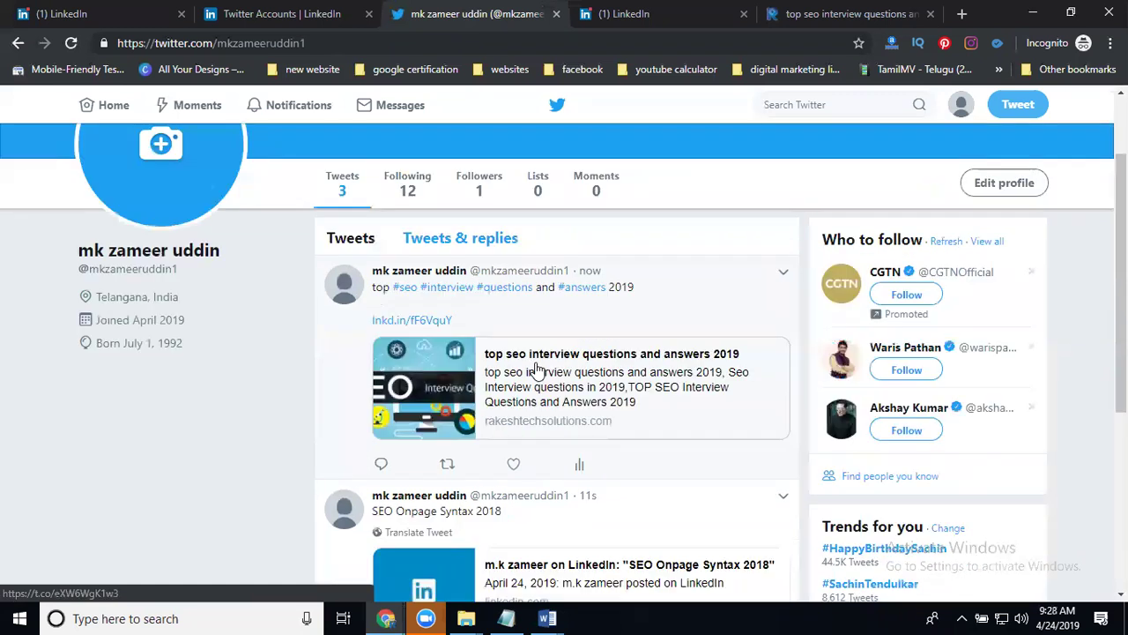